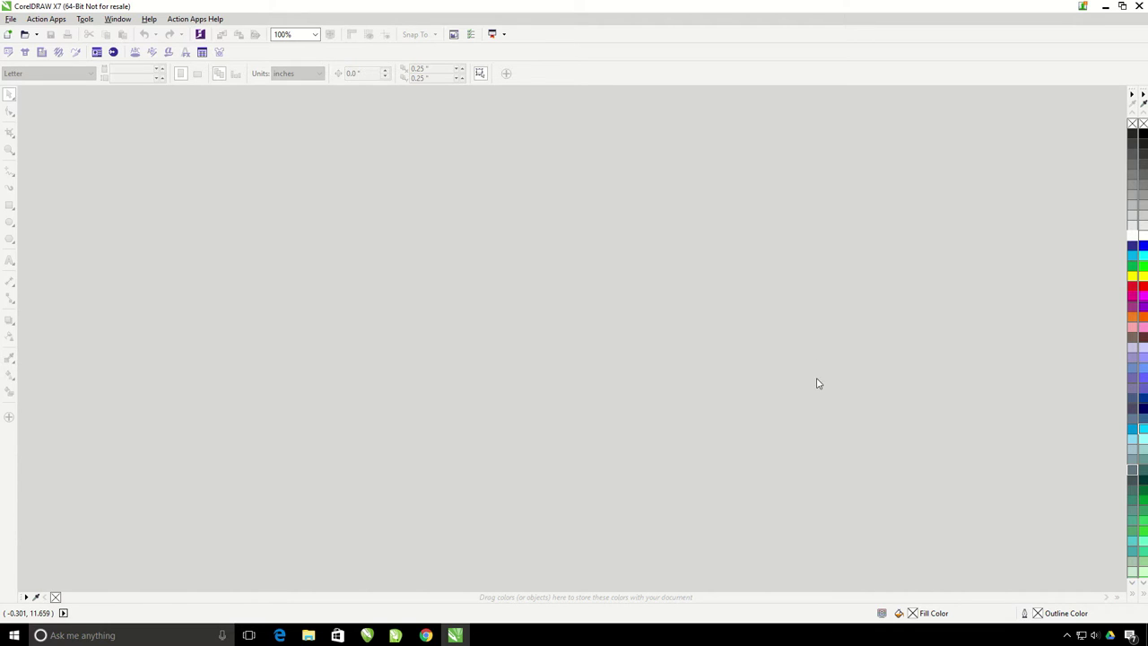
Step: Create a new blank Letter-size document
click(10, 36)
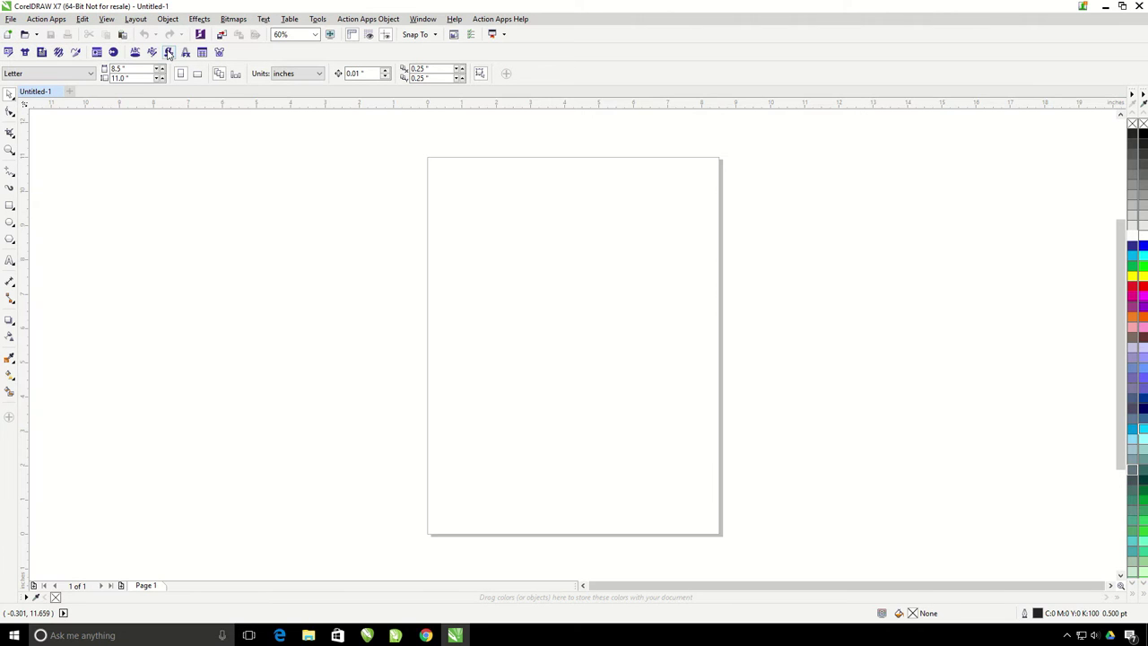
Step: Choose the yellow Baseball/Wildcats template from the Tail On Text templates
click(169, 52)
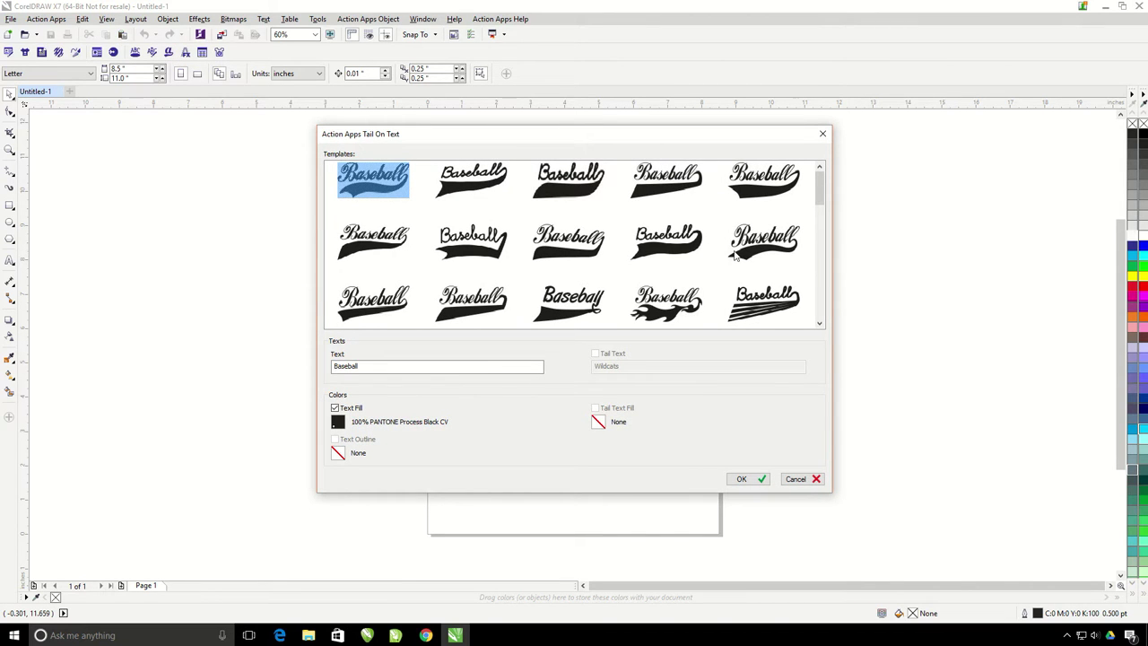
drag(816, 187, 824, 304)
click(562, 226)
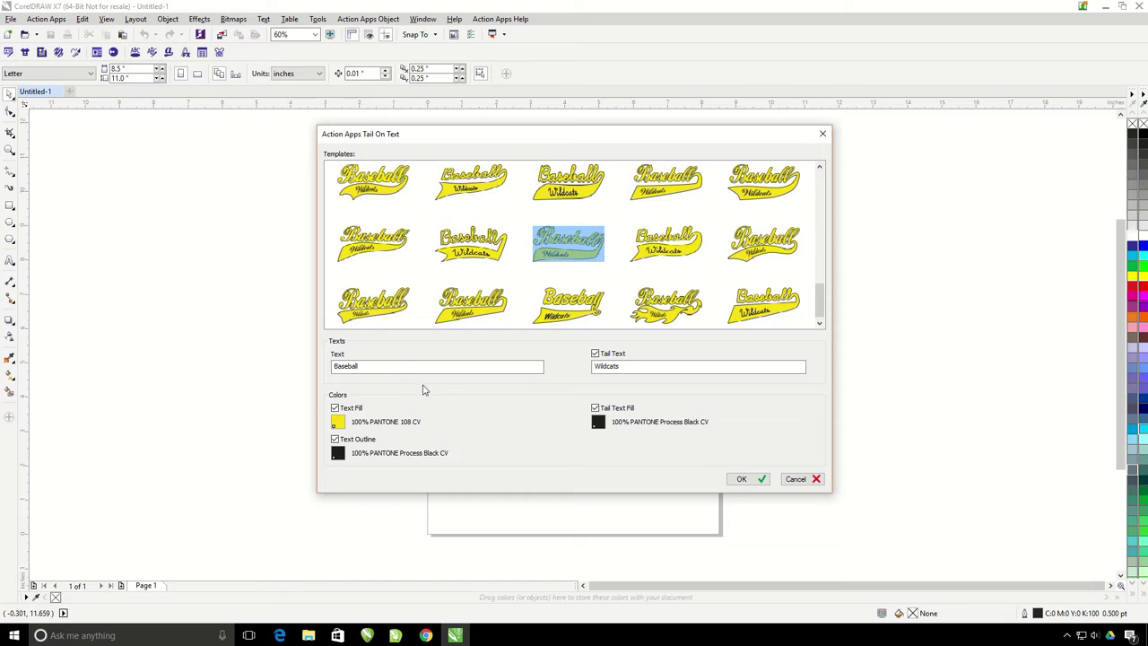
Step: Replace 'Baseball' with 'Cardinals' and the 'Wildcats' tail word with 'Football'
click(389, 366)
drag(387, 366, 315, 366)
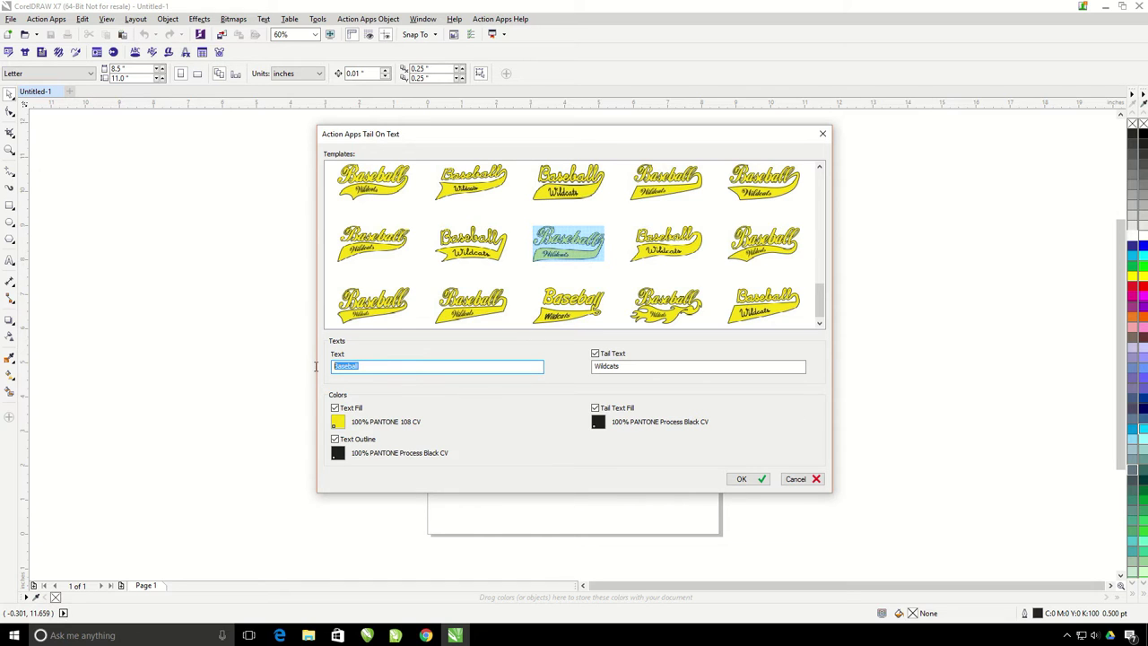
text(Cardinals)
drag(637, 366, 588, 365)
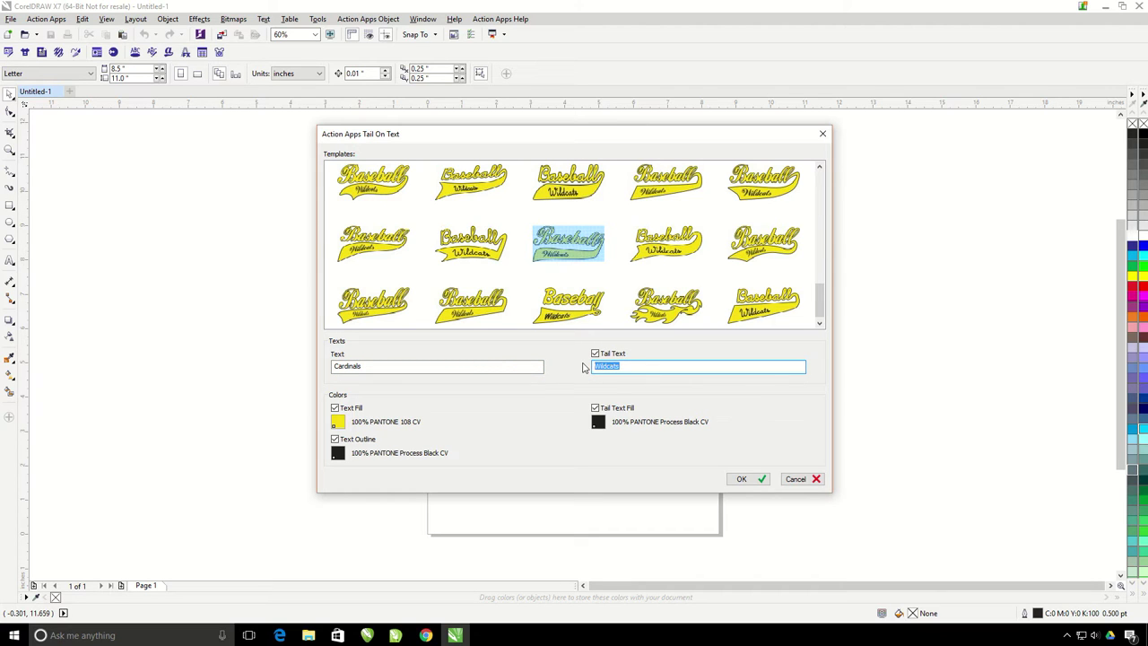
text(Football)
Step: Set the main text fill to PANTONE Red 032 CV
click(339, 428)
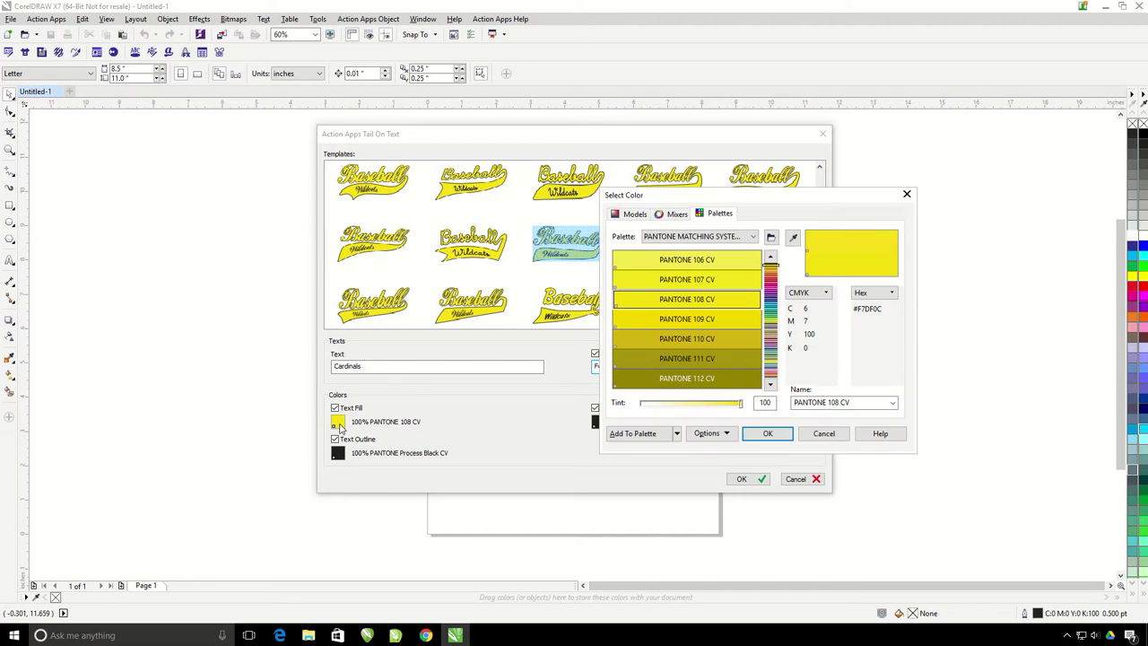
click(769, 266)
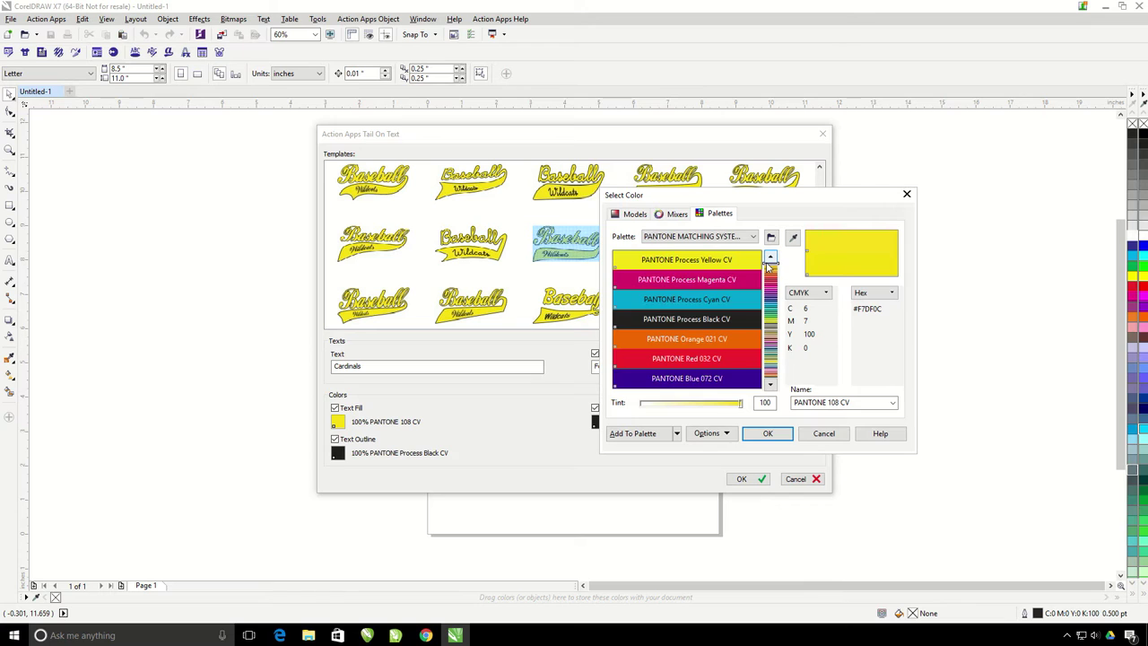
click(697, 359)
click(769, 435)
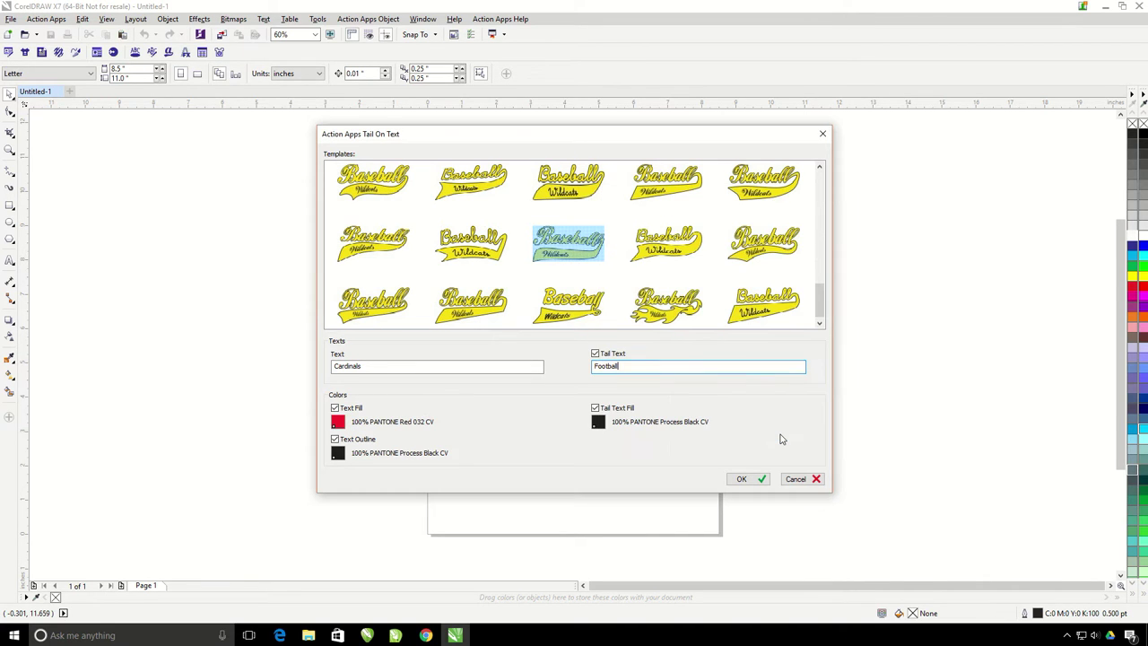
Step: Set the tail text fill to PANTONE Trans. White CV
click(599, 423)
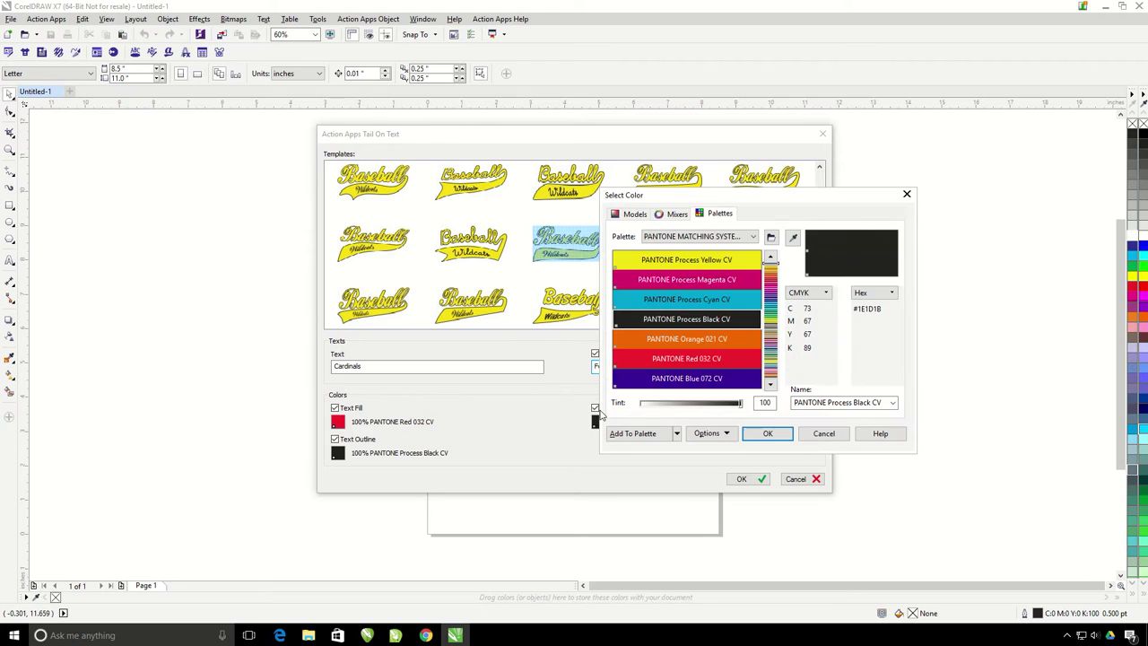
drag(771, 319, 773, 376)
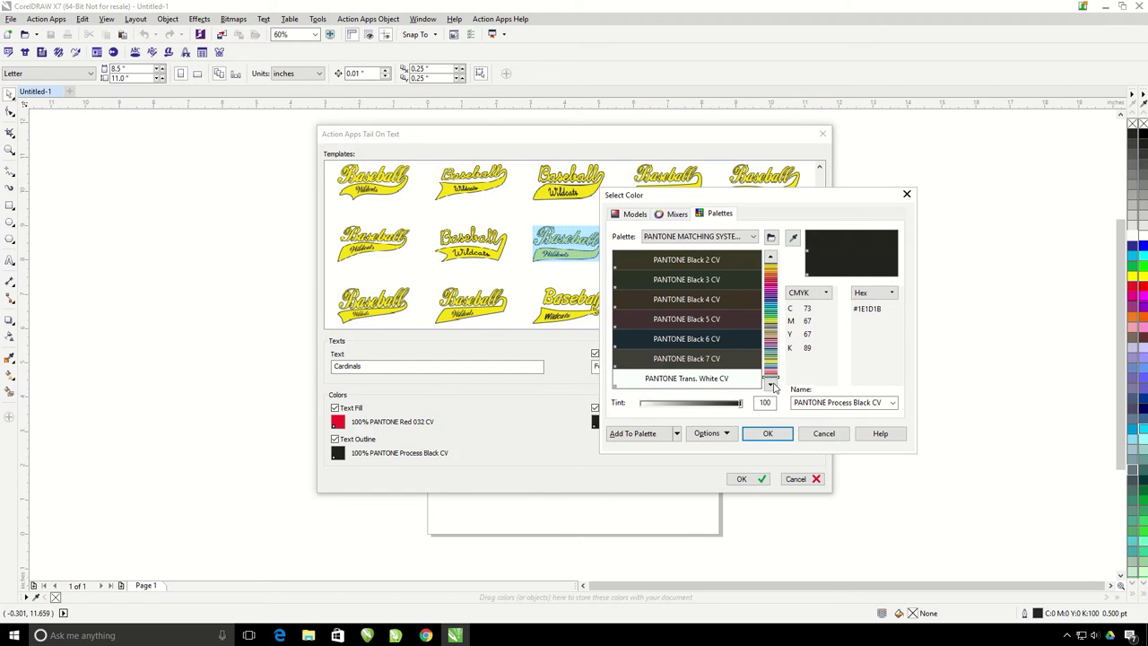
click(748, 381)
click(768, 433)
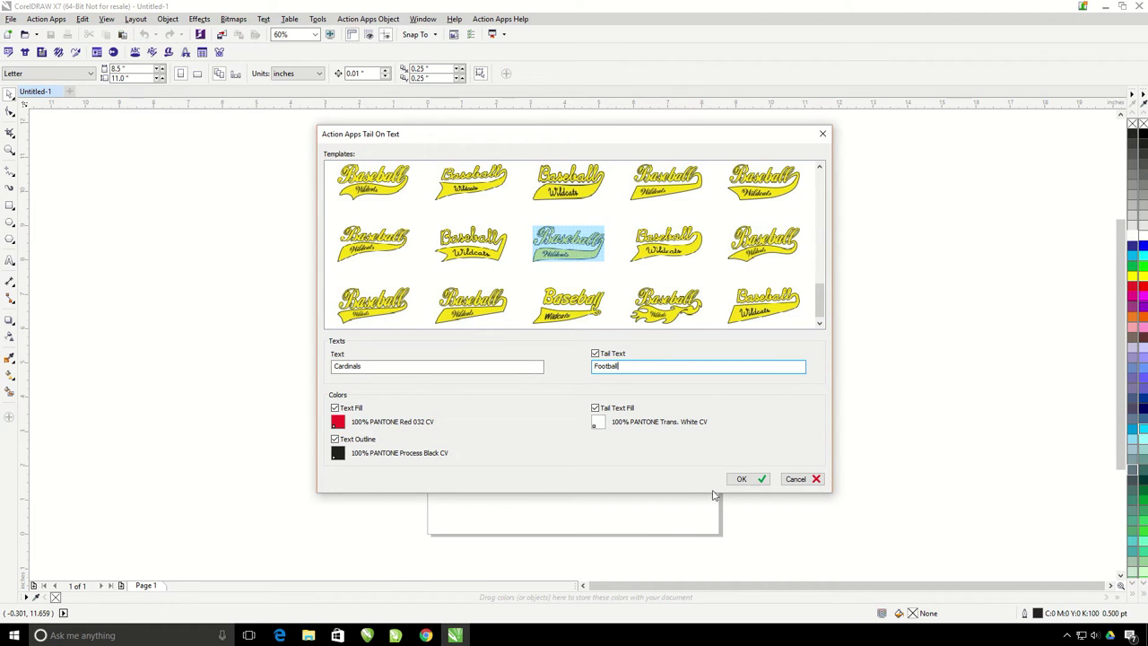
Step: Place the Cardinals Football logo, scale it up about twofold and move it near the page top
click(739, 479)
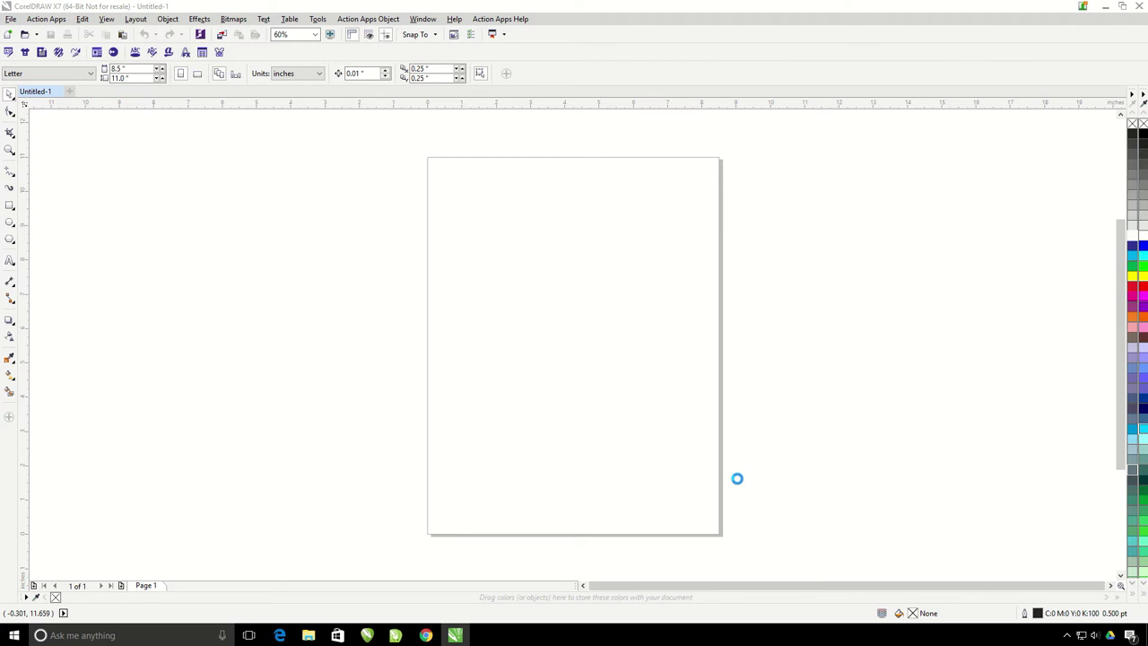
drag(512, 295, 650, 433)
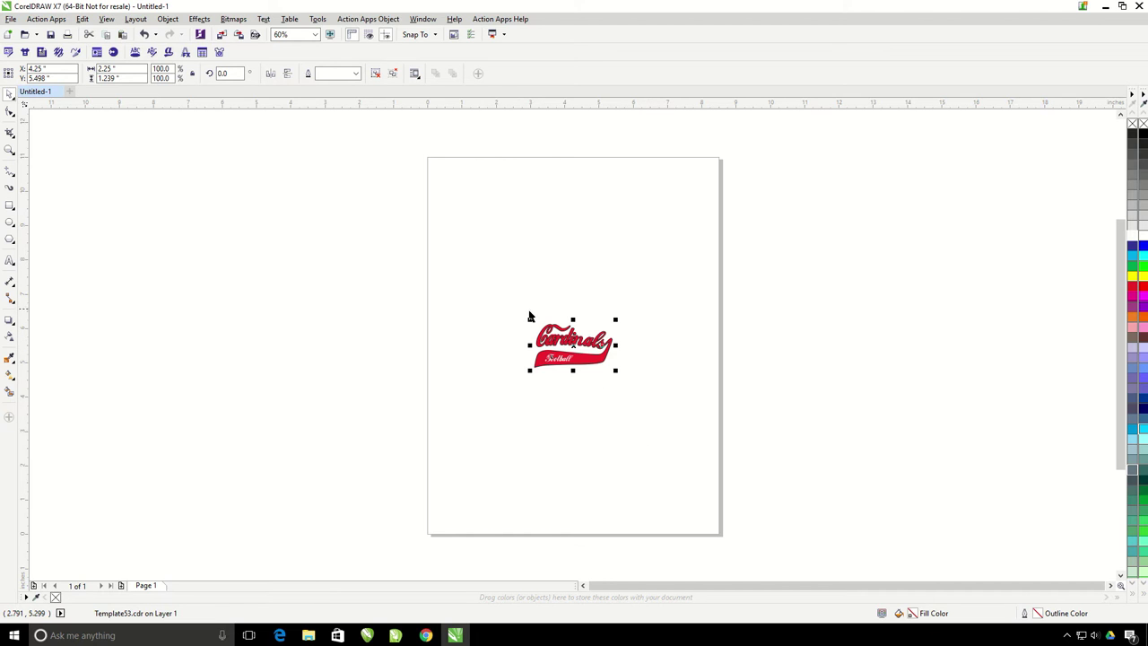
drag(530, 321, 451, 277)
drag(617, 276, 693, 247)
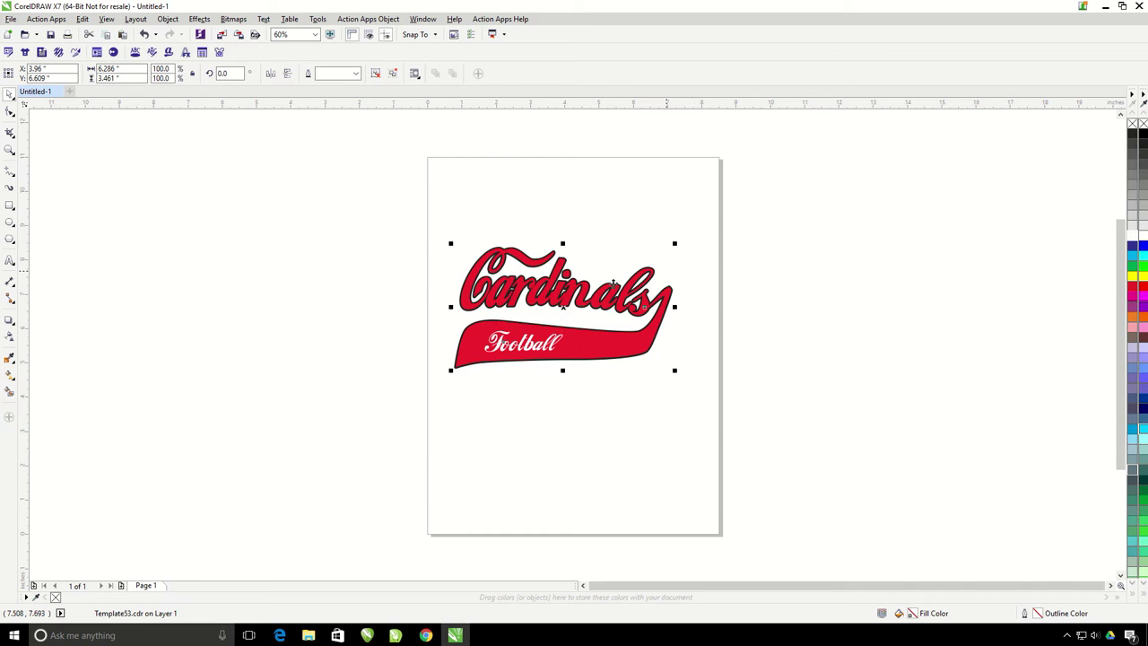
drag(563, 306, 574, 239)
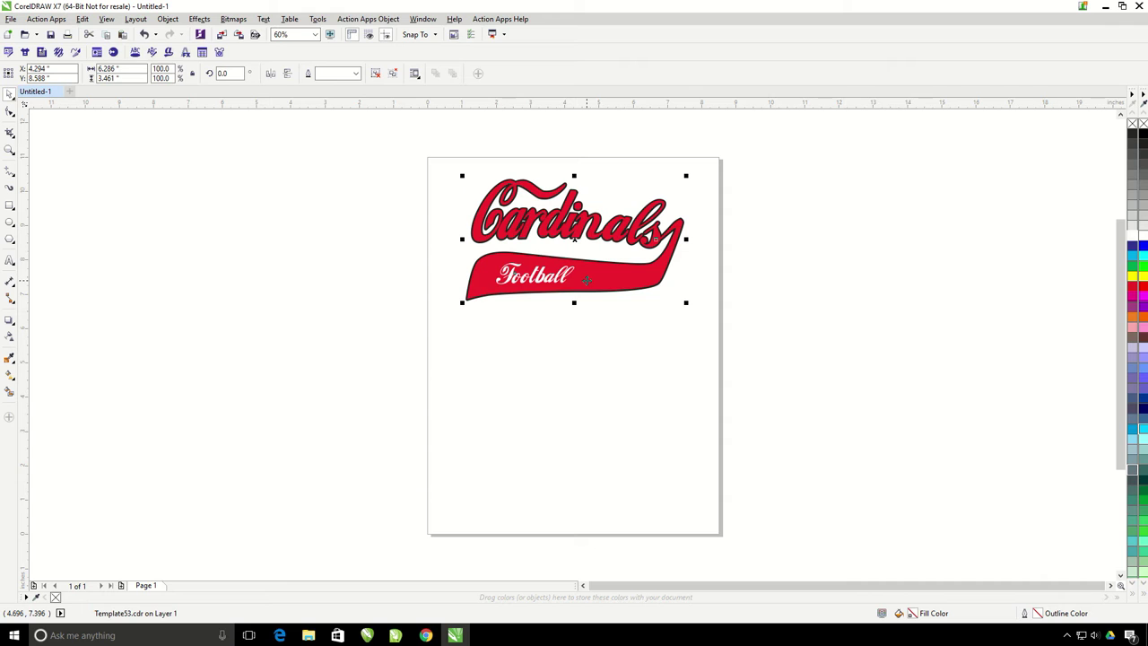
Step: Pick the yellow flame-tail template and enter 'Action' with tail text 'Illustrated'
click(170, 52)
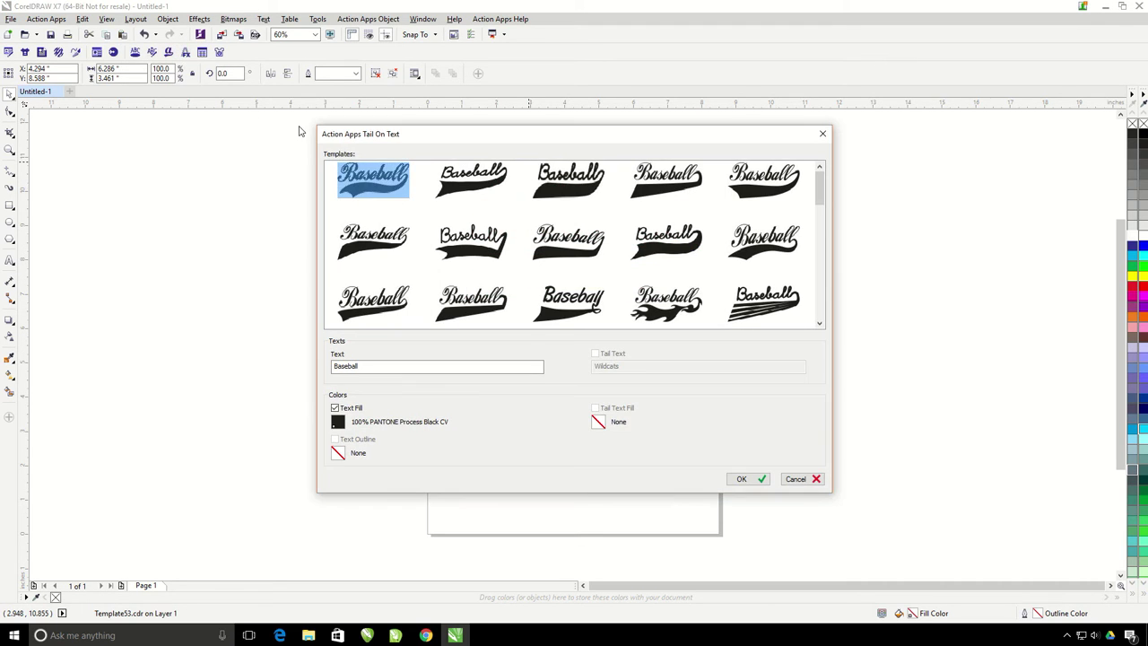
scroll(765, 197, down, 10)
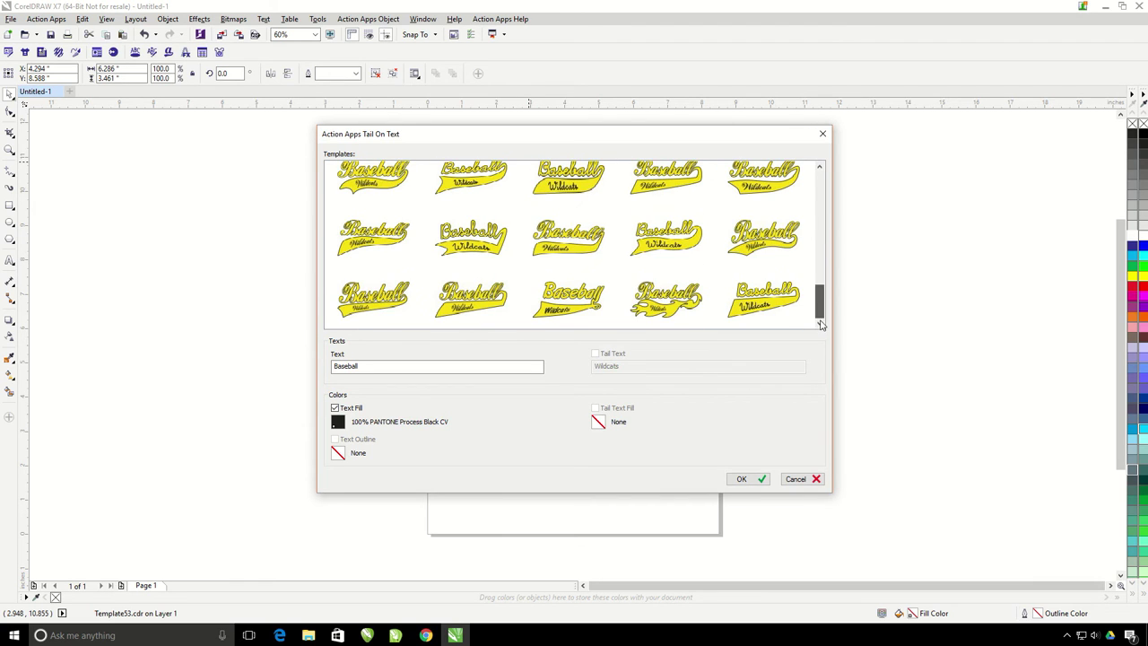
click(653, 287)
double_click(408, 365)
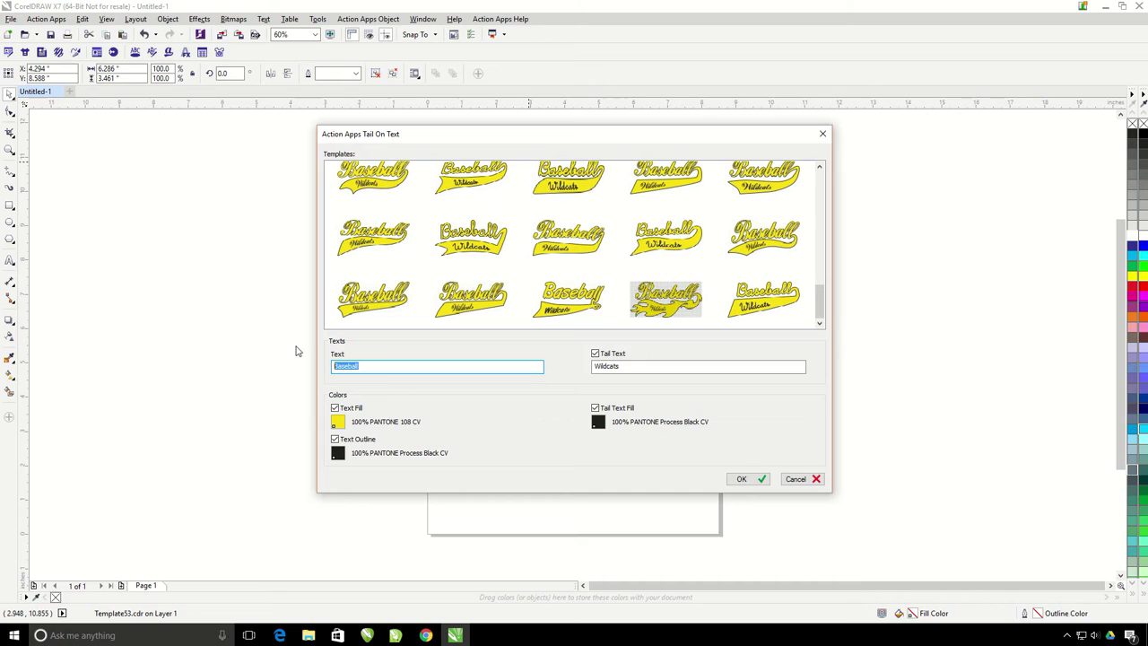
text(Action)
key(Tab)
text(I)
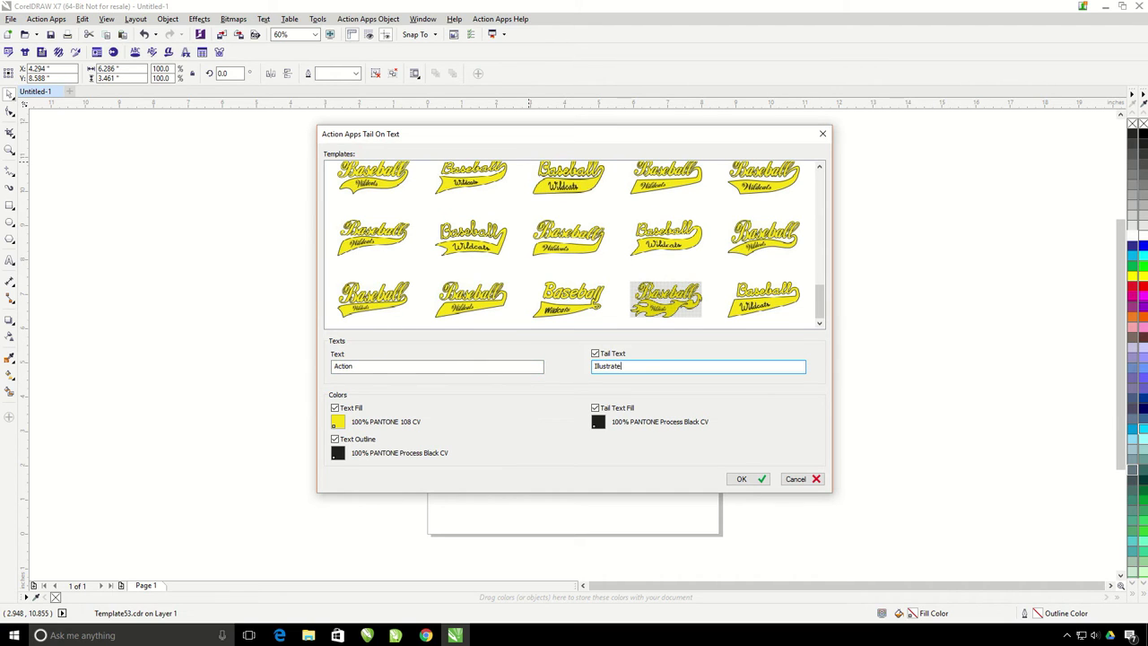
Step: Set the Action text fill to PANTONE Orange 021 CV
click(338, 425)
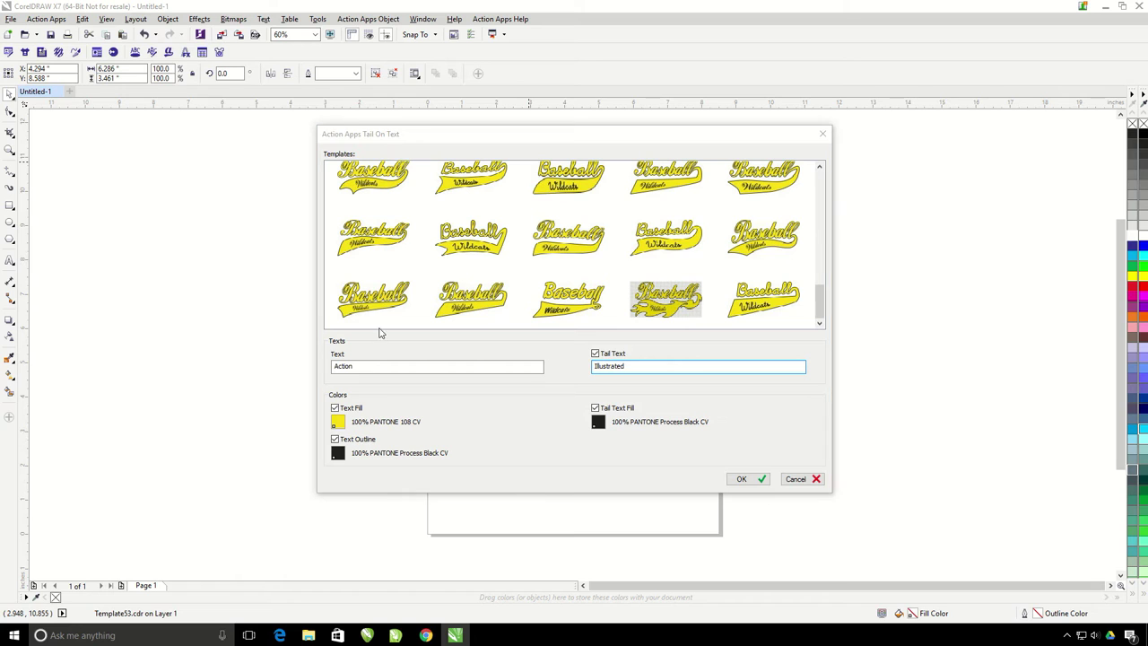
scroll(722, 341, up, 5)
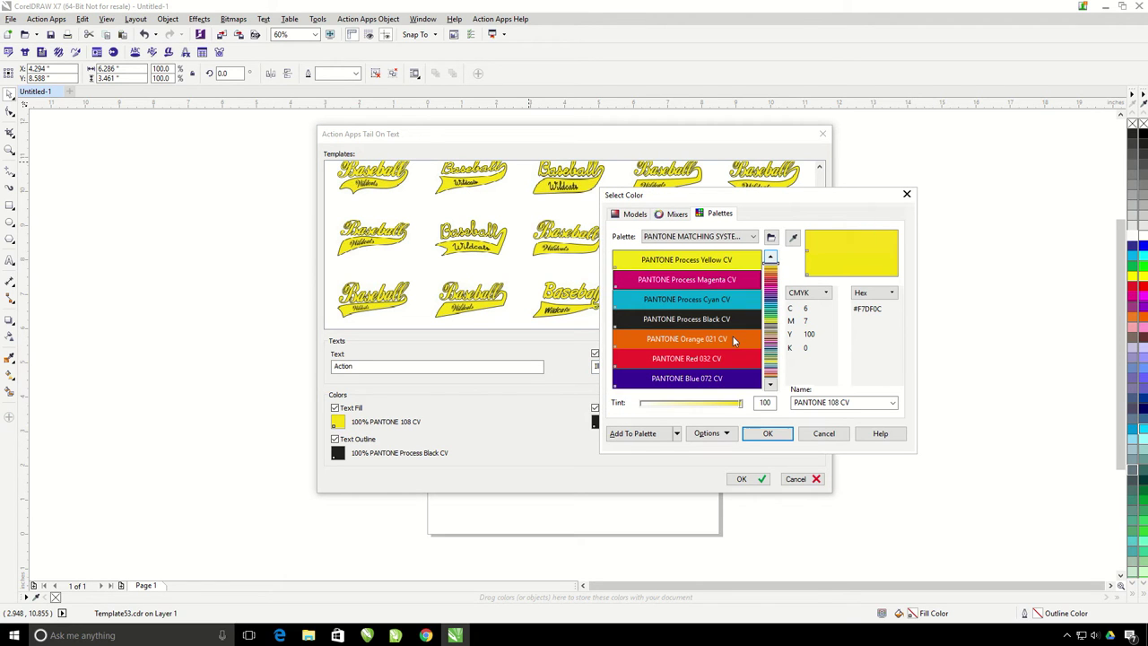
click(729, 346)
click(768, 433)
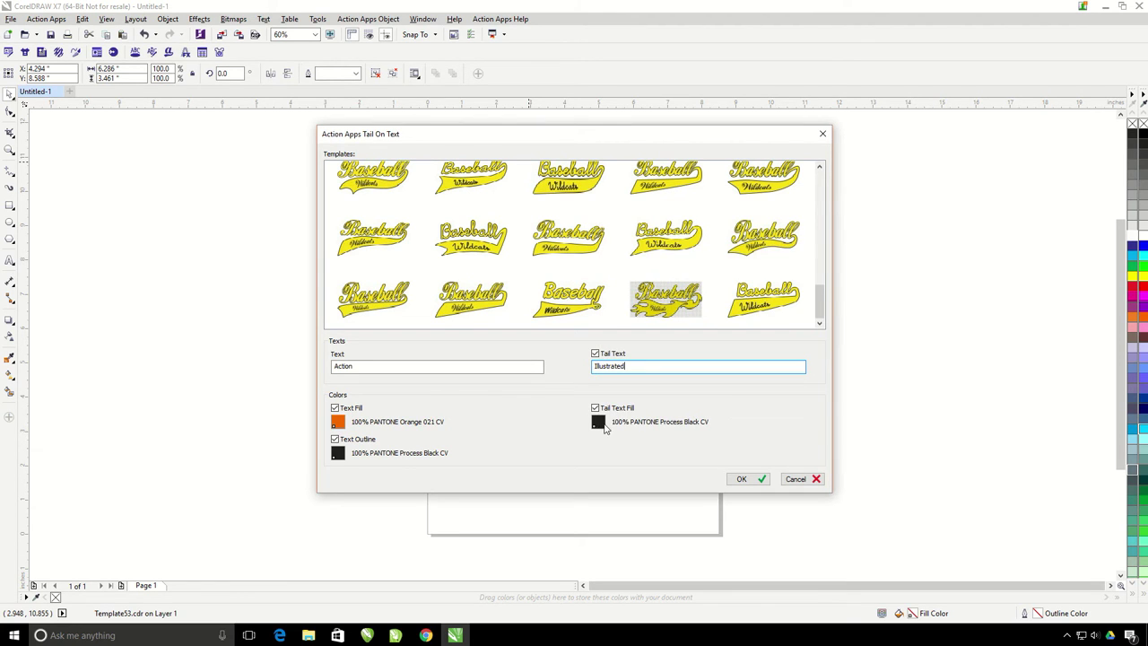
Step: Make the tail text PANTONE Trans. White CV and place the logo on the page
click(601, 421)
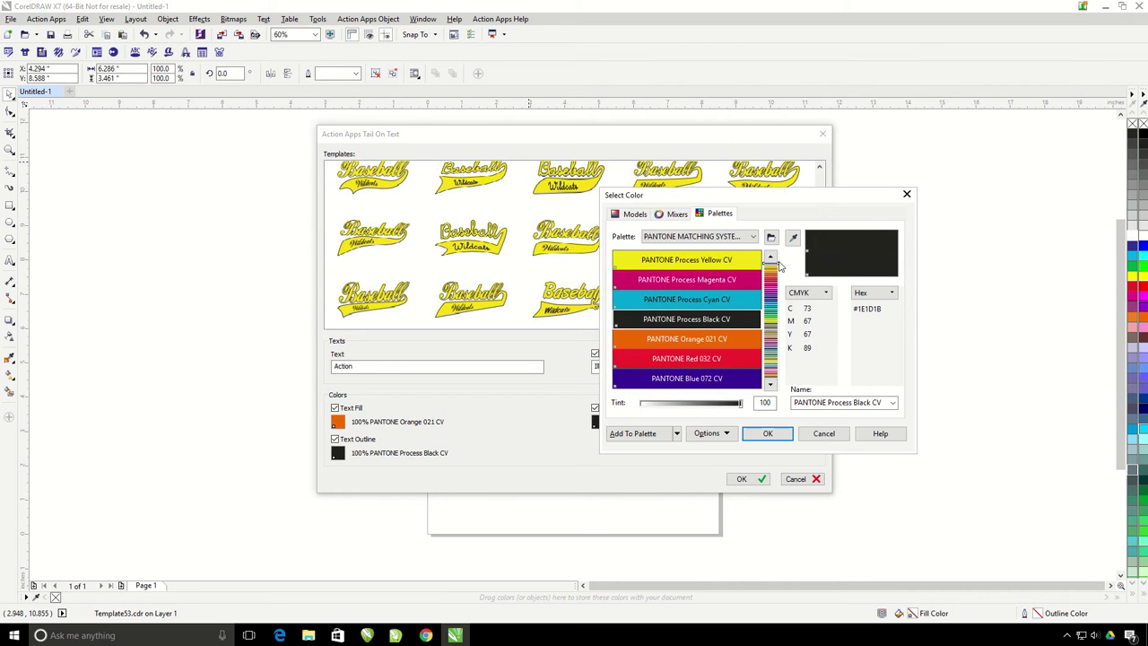
scroll(779, 265, down, 5)
click(743, 382)
click(766, 433)
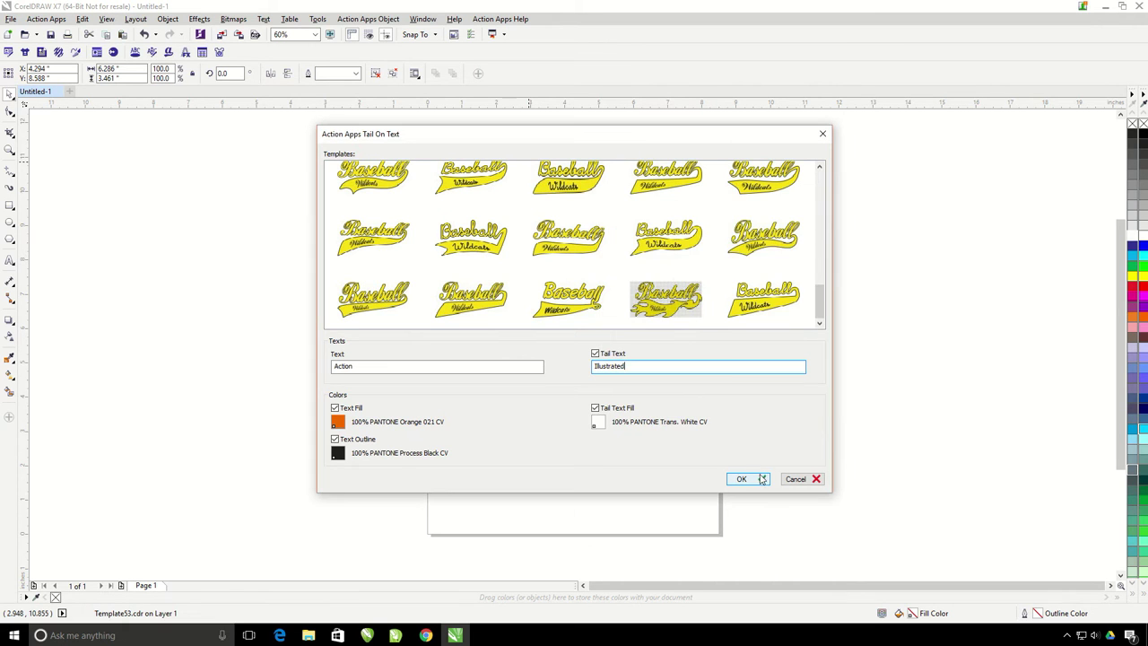
click(760, 482)
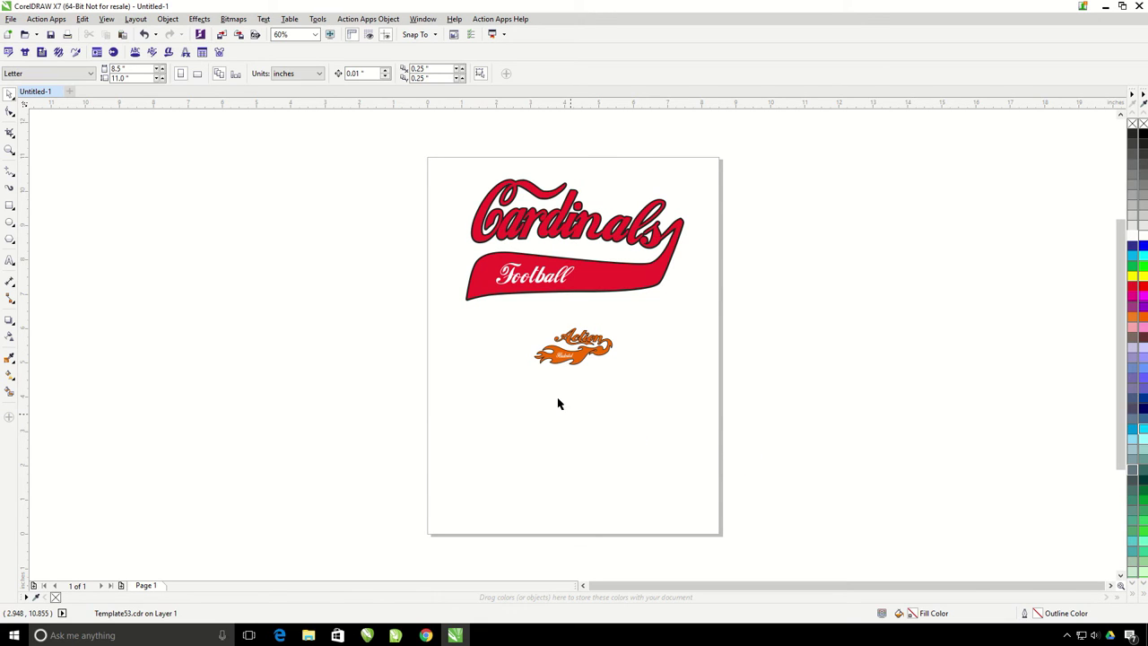
Step: Scale the orange Action Illustrated logo up to about 7.216 × 3.326 inches
drag(515, 313, 744, 461)
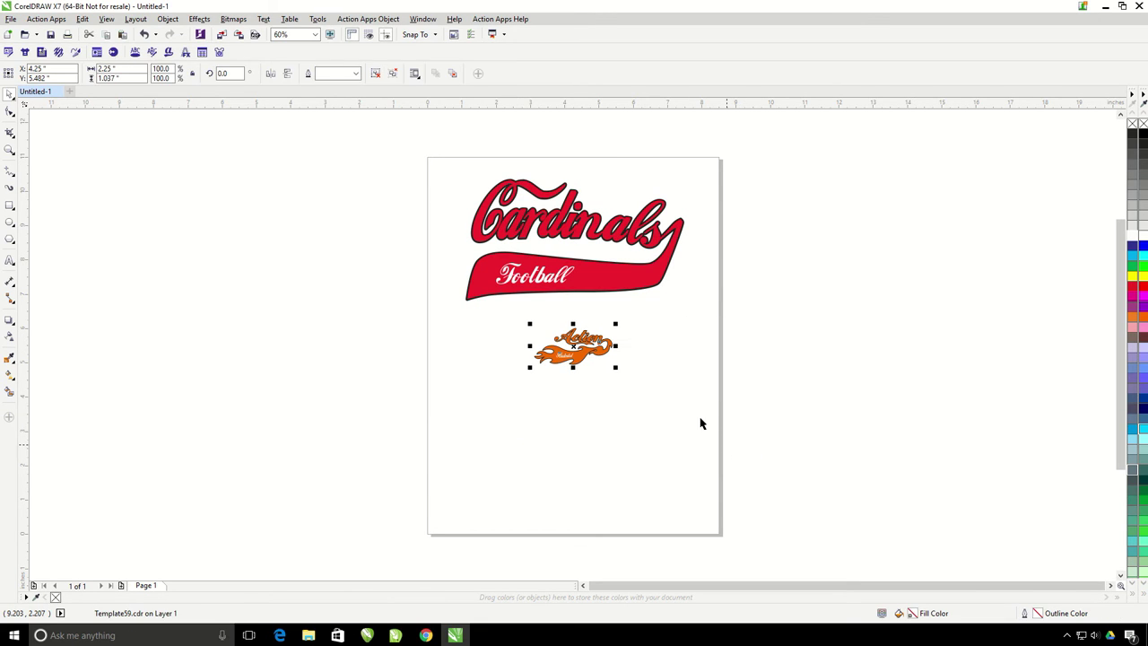
drag(529, 366, 461, 433)
drag(615, 408, 698, 490)
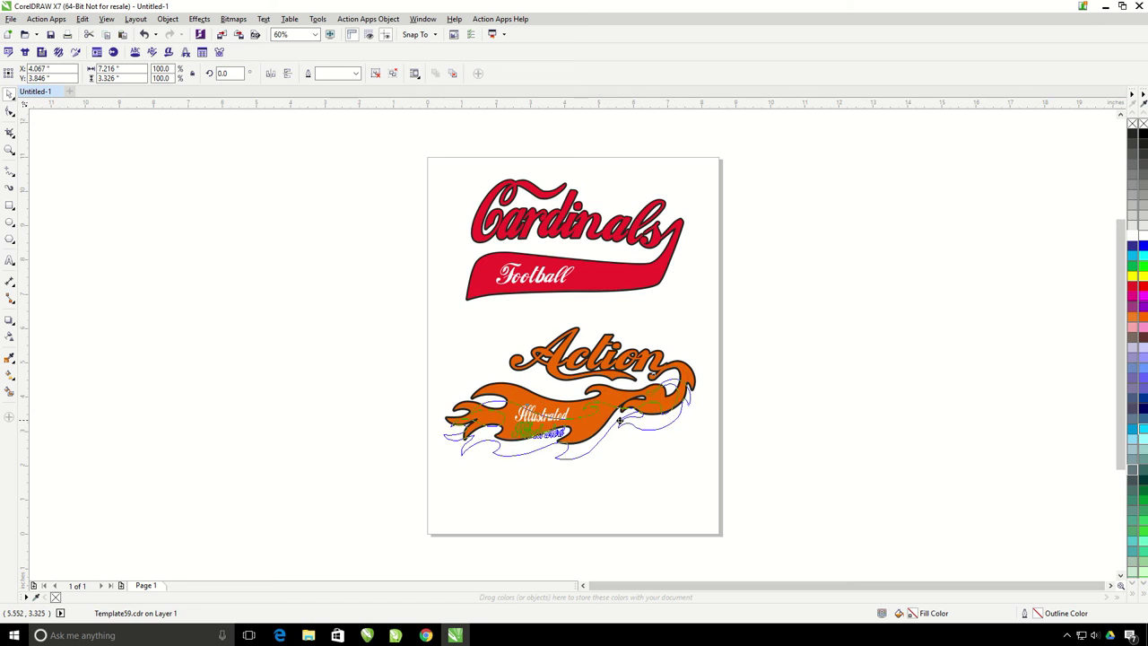
scroll(638, 403, up, 2)
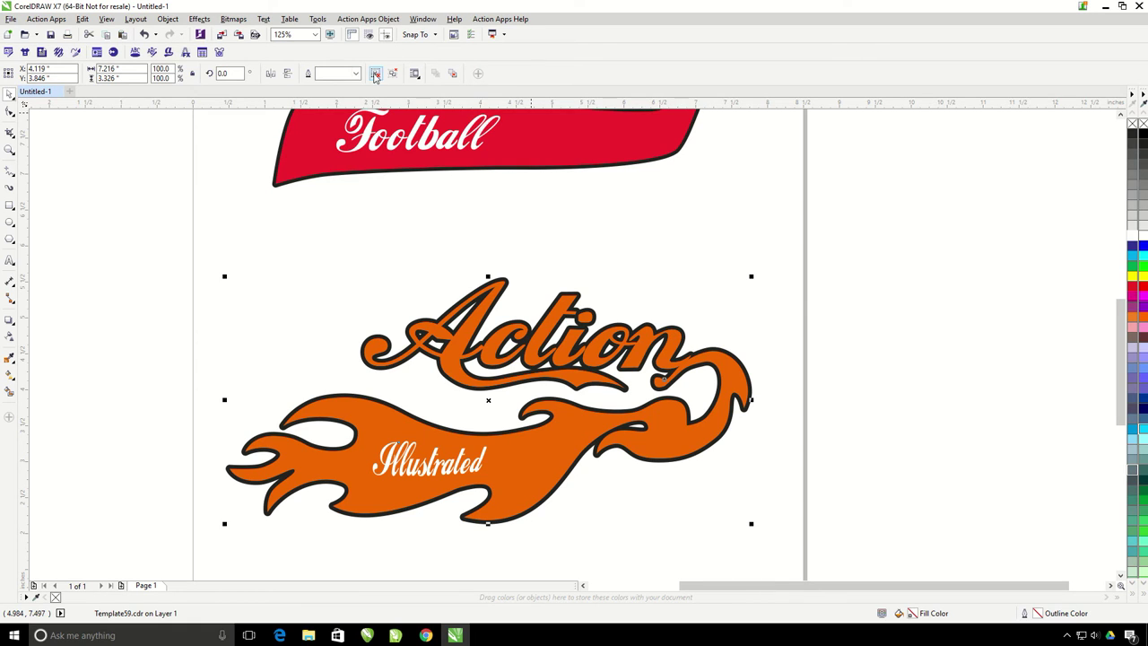
Step: Select only the Action lettering with its outline and enlarge it proportionally
click(801, 287)
click(465, 348)
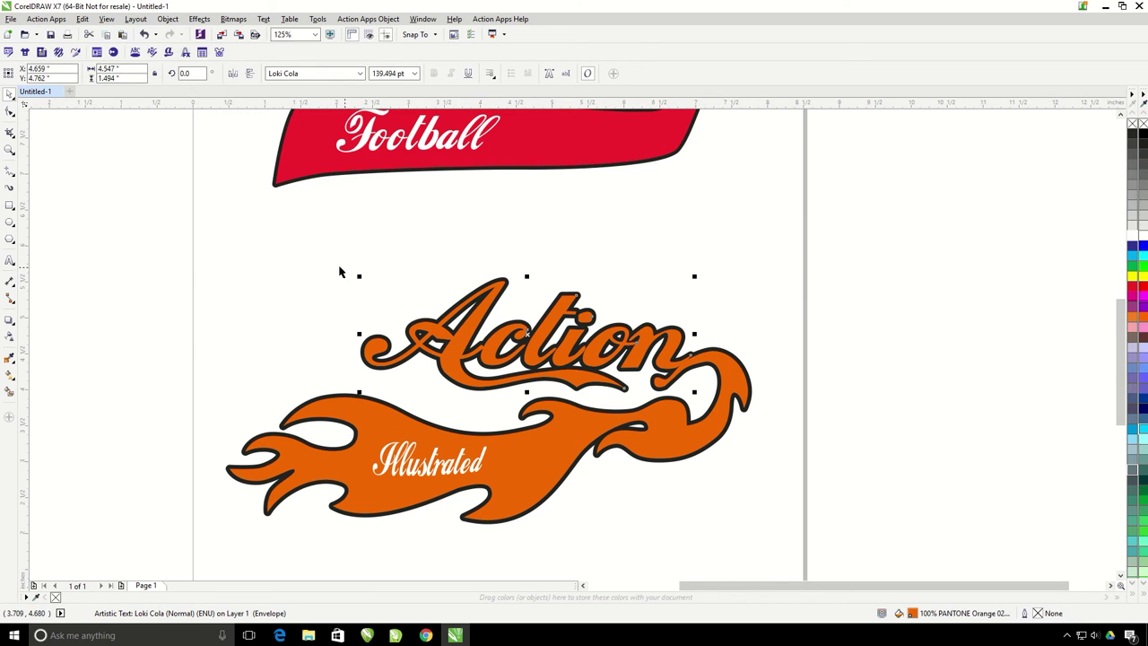
drag(360, 277, 281, 256)
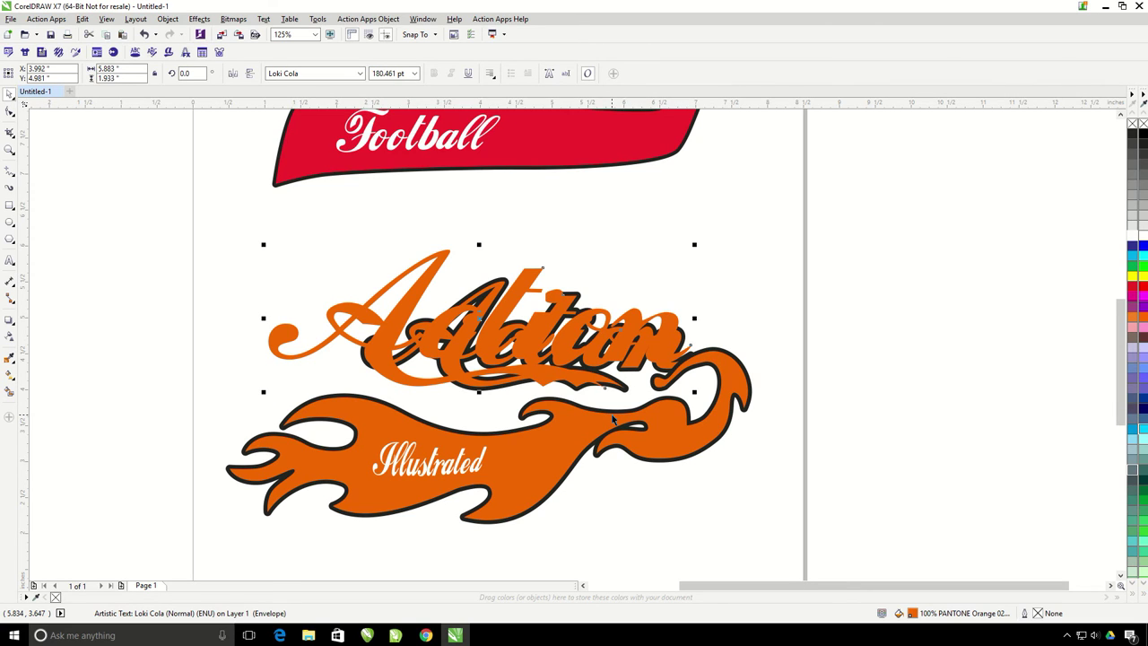
key(ctrl+z)
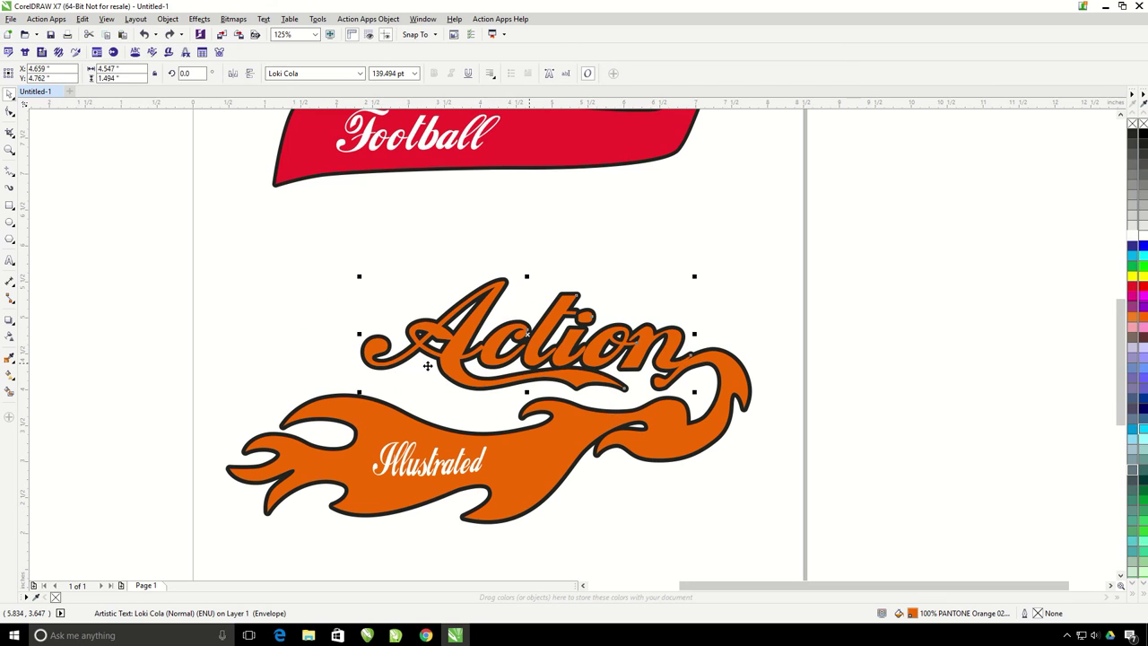
drag(293, 219, 784, 424)
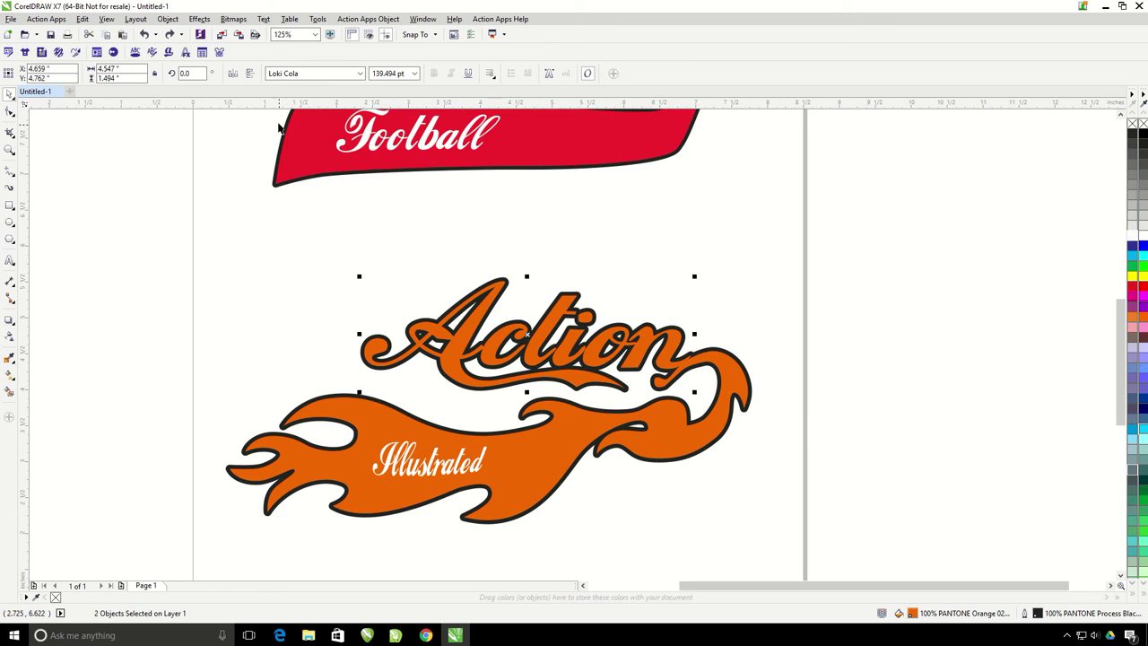
drag(360, 275, 252, 221)
Step: Lower the Action lettering onto the swash, fine-tuning it to 6.14 × 2.017 inches
scroll(669, 422, up, 2)
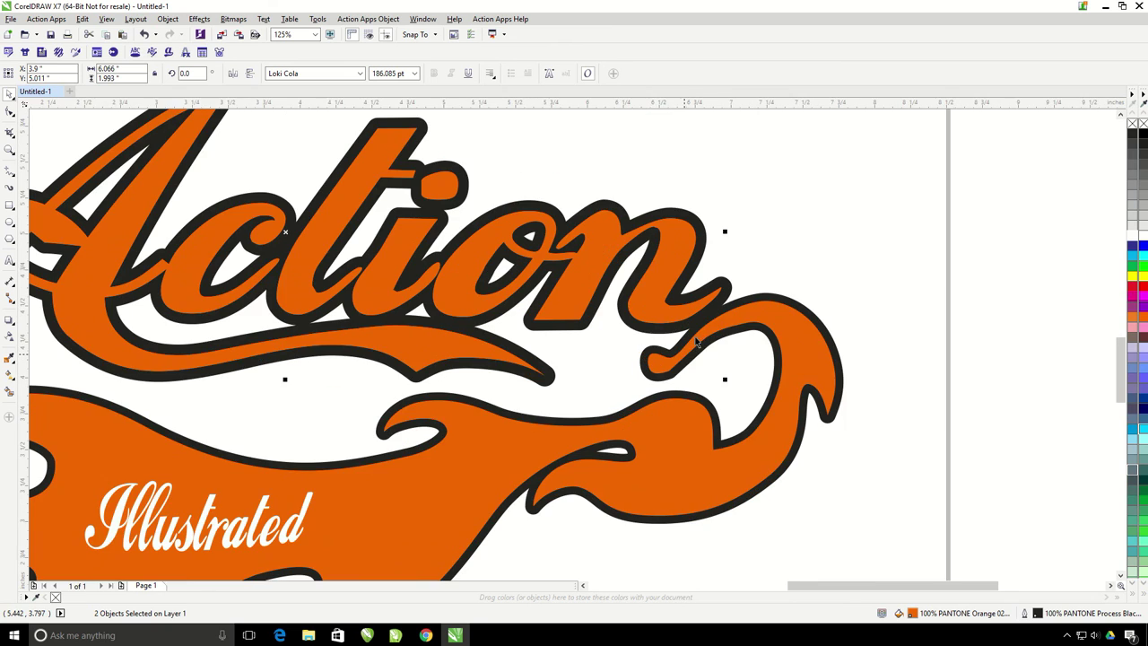
drag(642, 387, 642, 408)
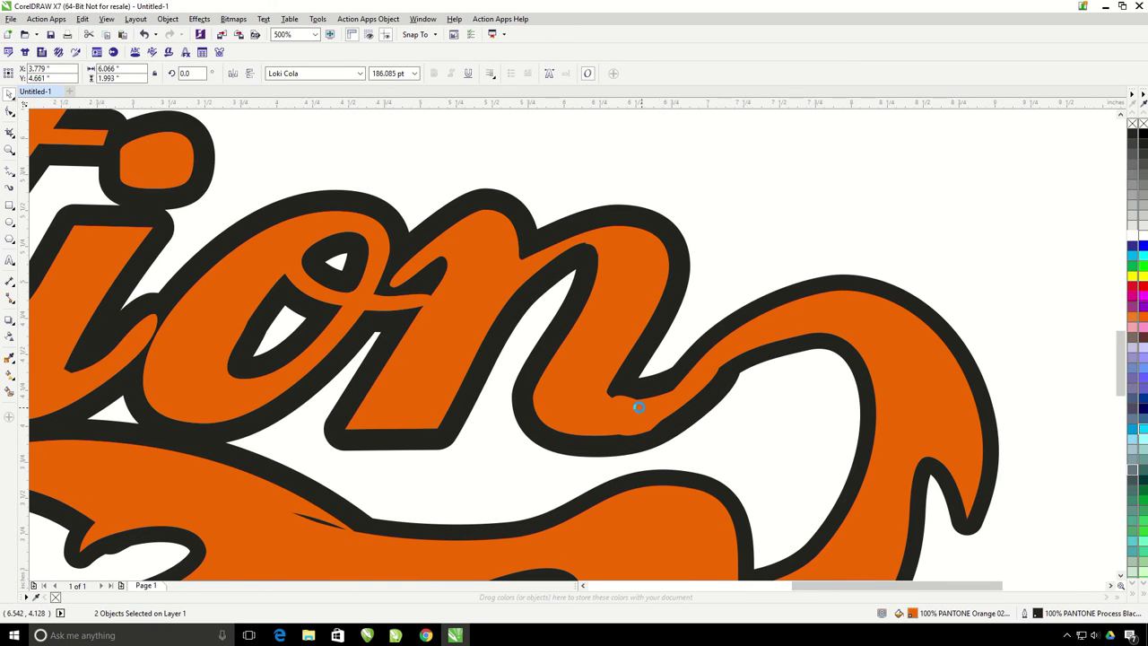
scroll(639, 405, down, 3)
scroll(458, 388, up, 1)
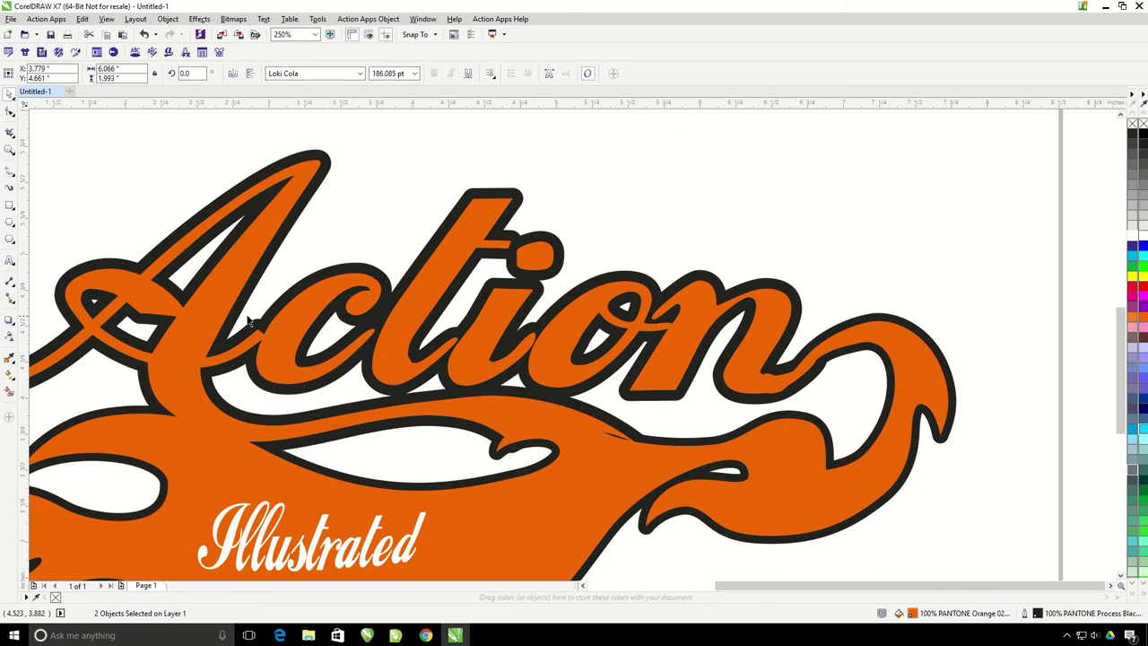
scroll(251, 323, down, 1)
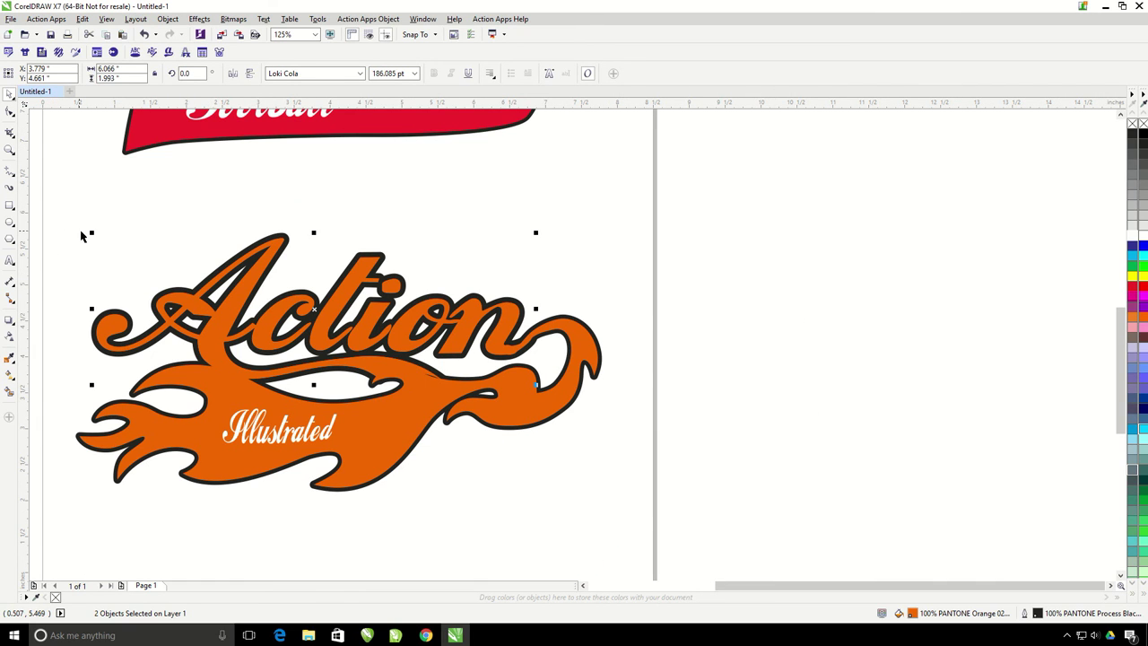
drag(92, 232, 83, 231)
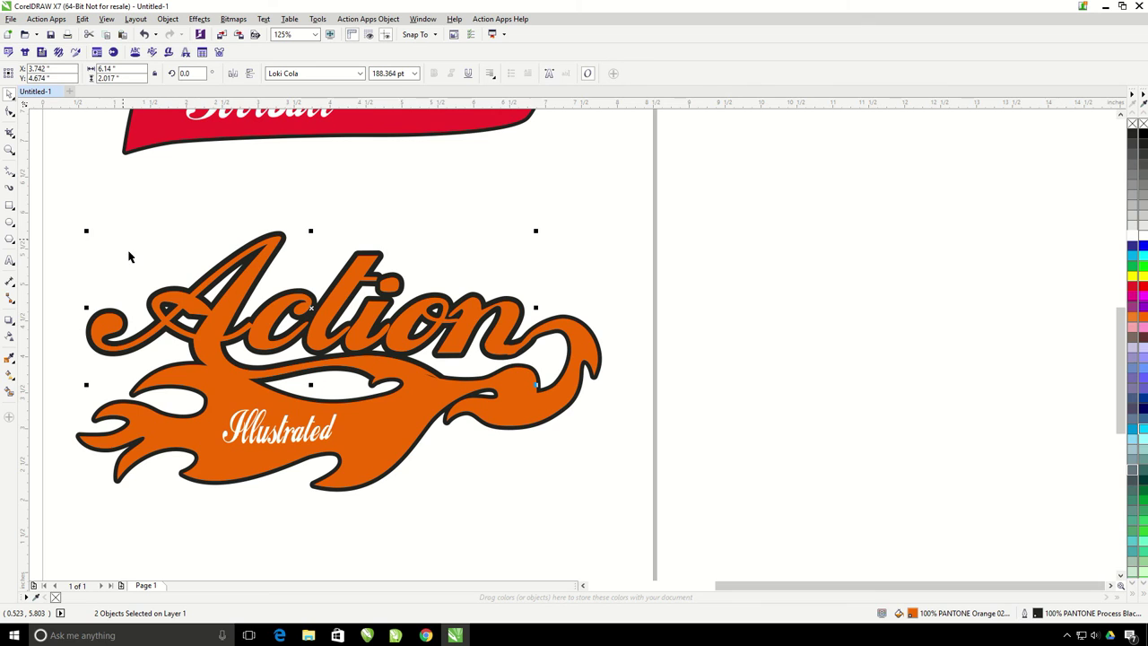
scroll(422, 372, up, 1)
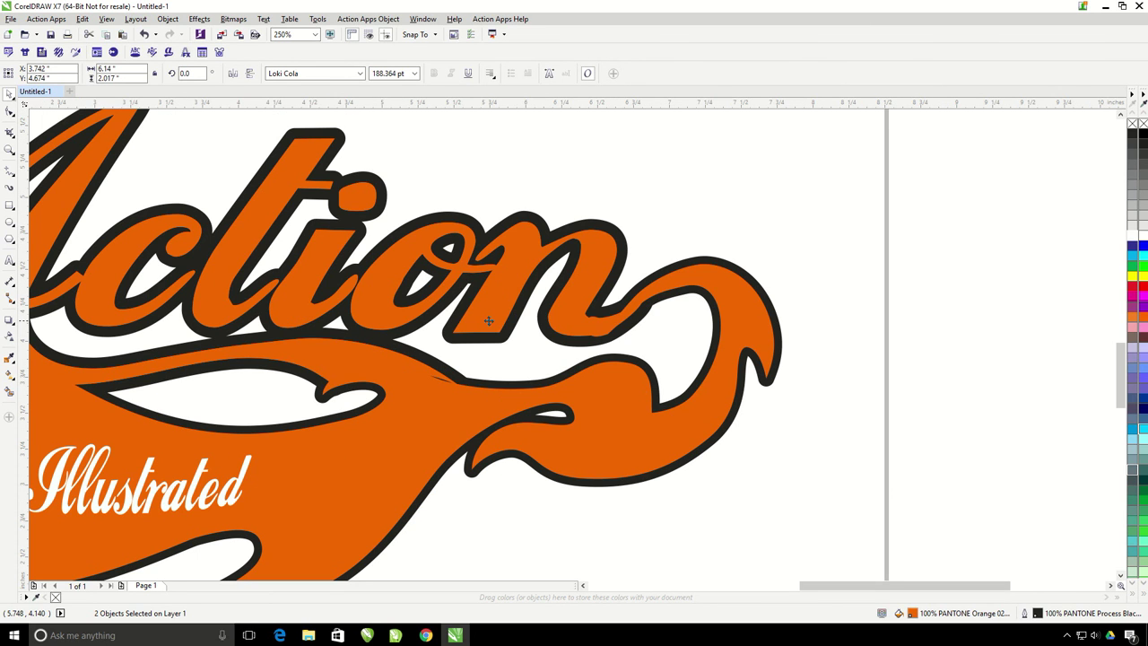
drag(483, 320, 481, 322)
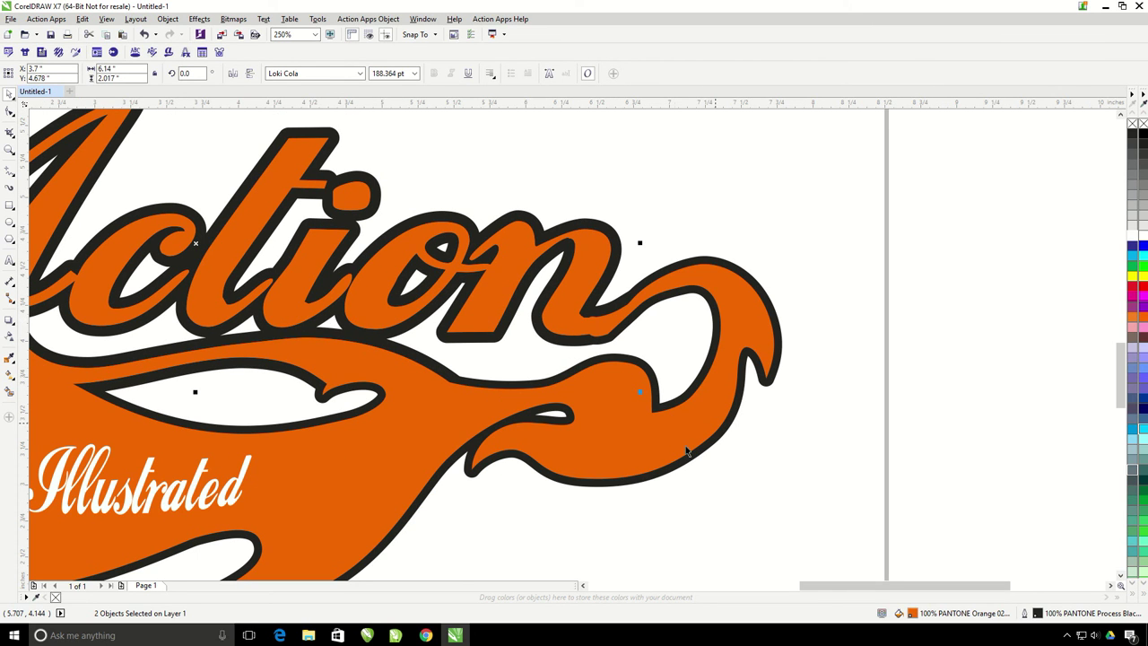
Step: Reshape the flame curve's nodes at the notch so it blends into Action's n
click(303, 453)
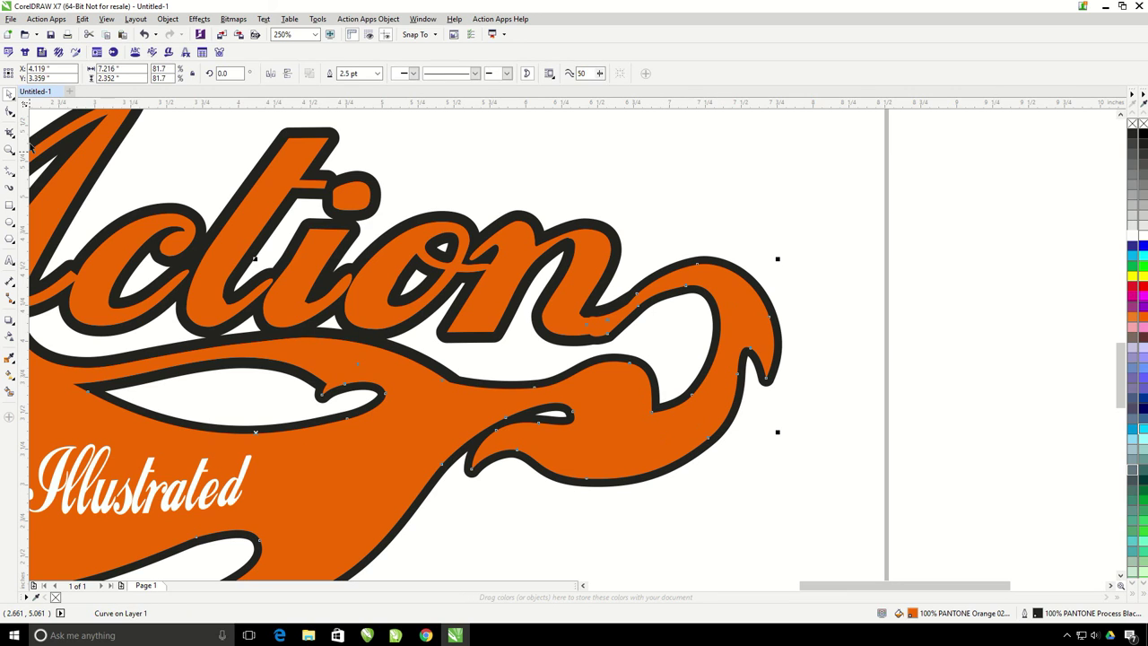
click(8, 111)
click(8, 110)
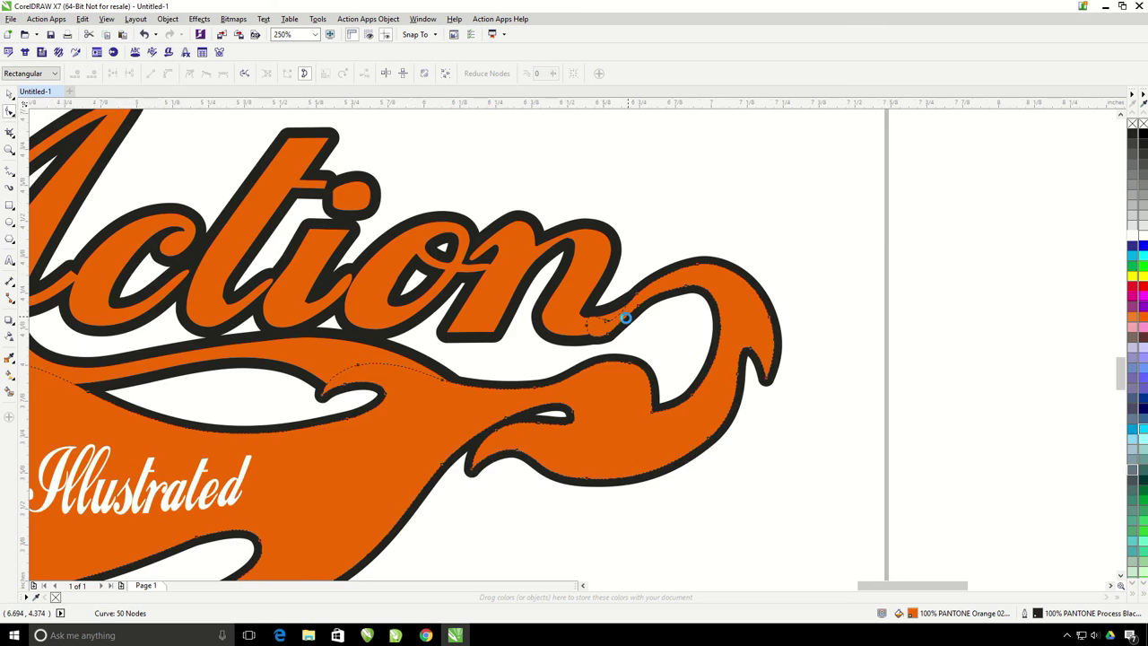
scroll(625, 315, up, 1)
scroll(635, 295, up, 1)
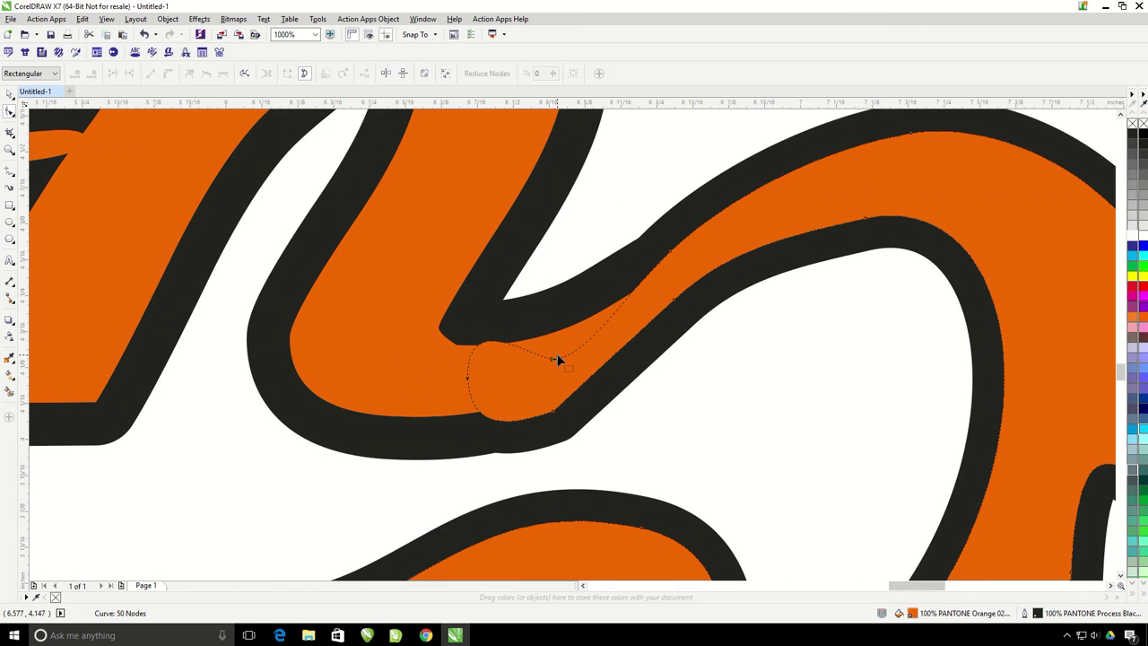
drag(485, 346, 465, 312)
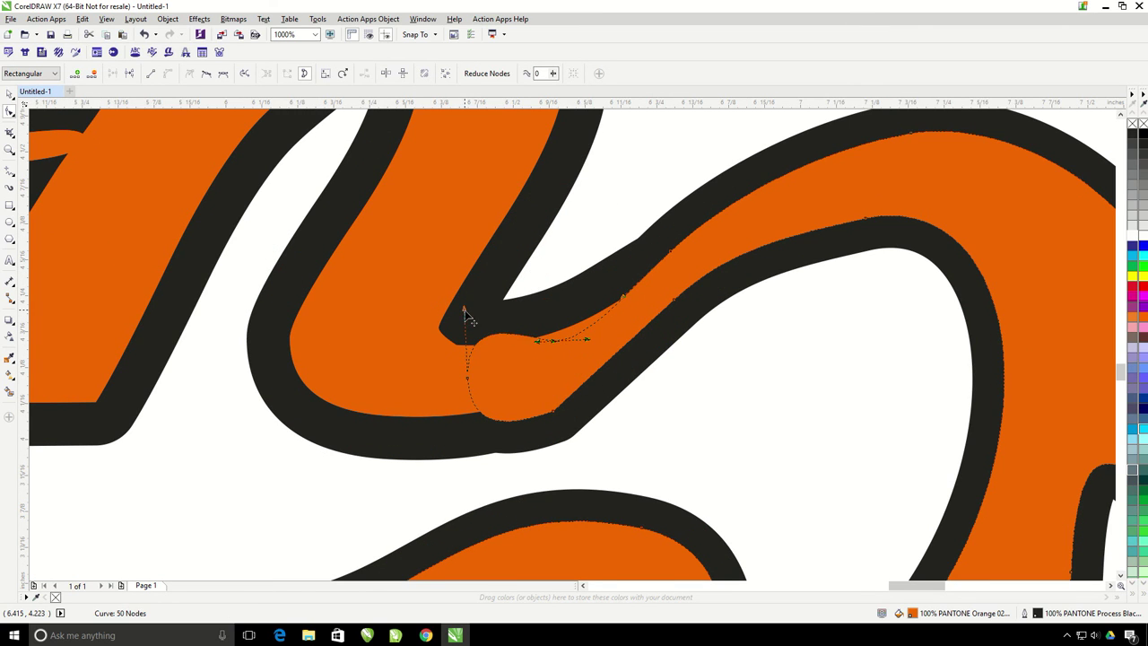
drag(495, 367, 638, 308)
scroll(664, 308, down, 2)
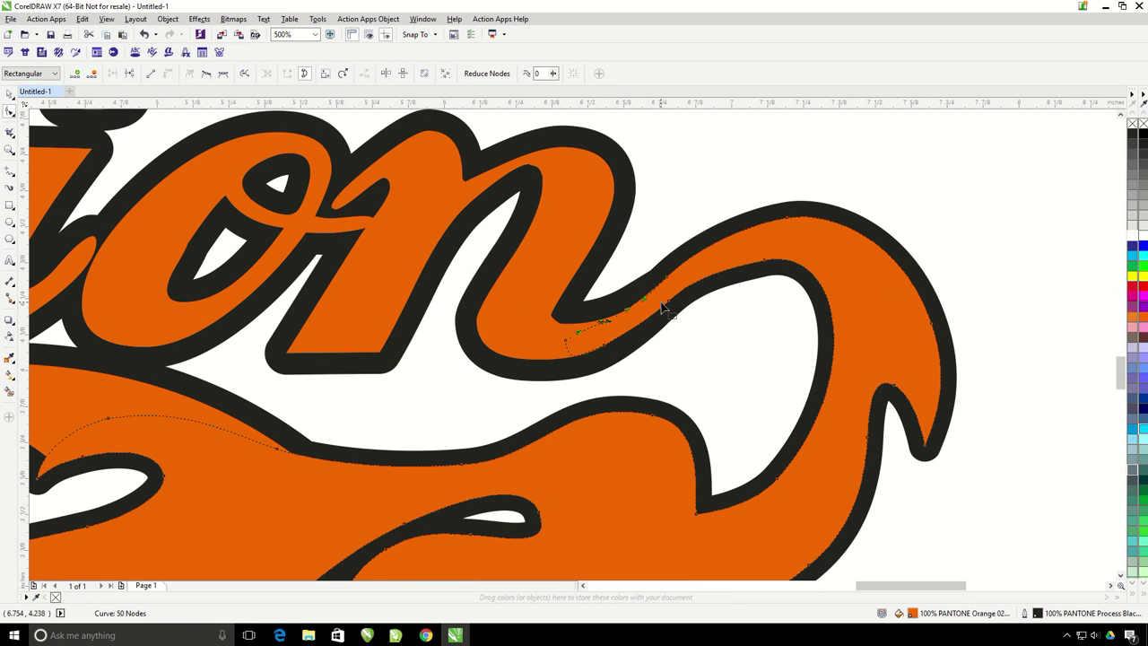
scroll(682, 307, down, 4)
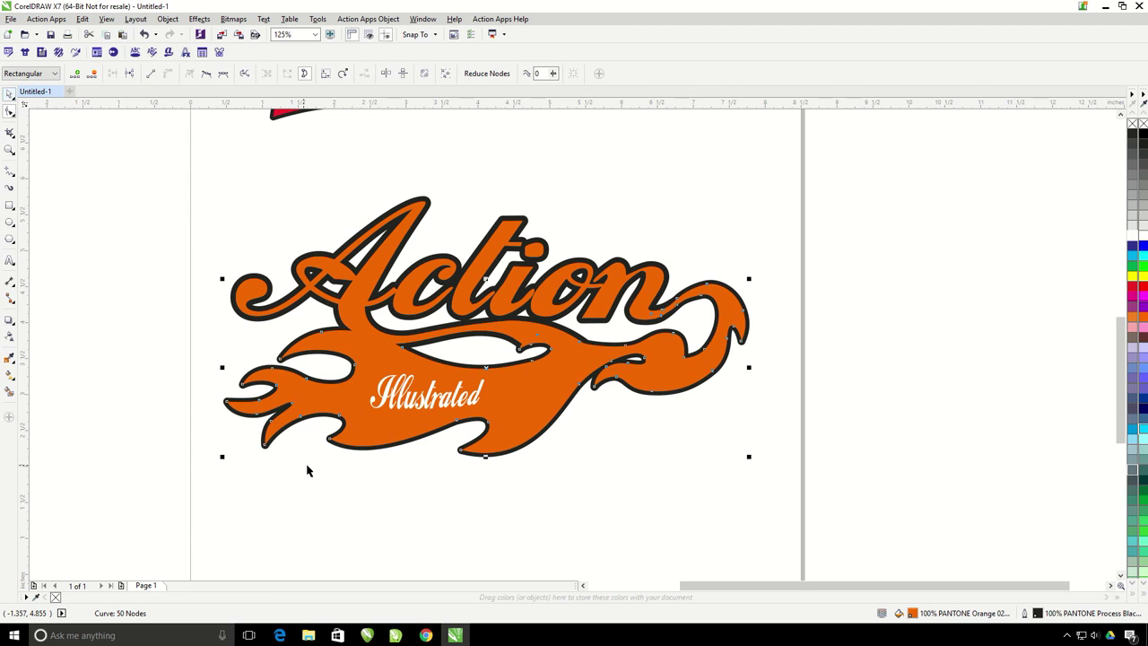
Step: Stretch the 'Illustrated' text to about 2.233 inches wide across the flame banner, showing both logos
key(space)
click(372, 398)
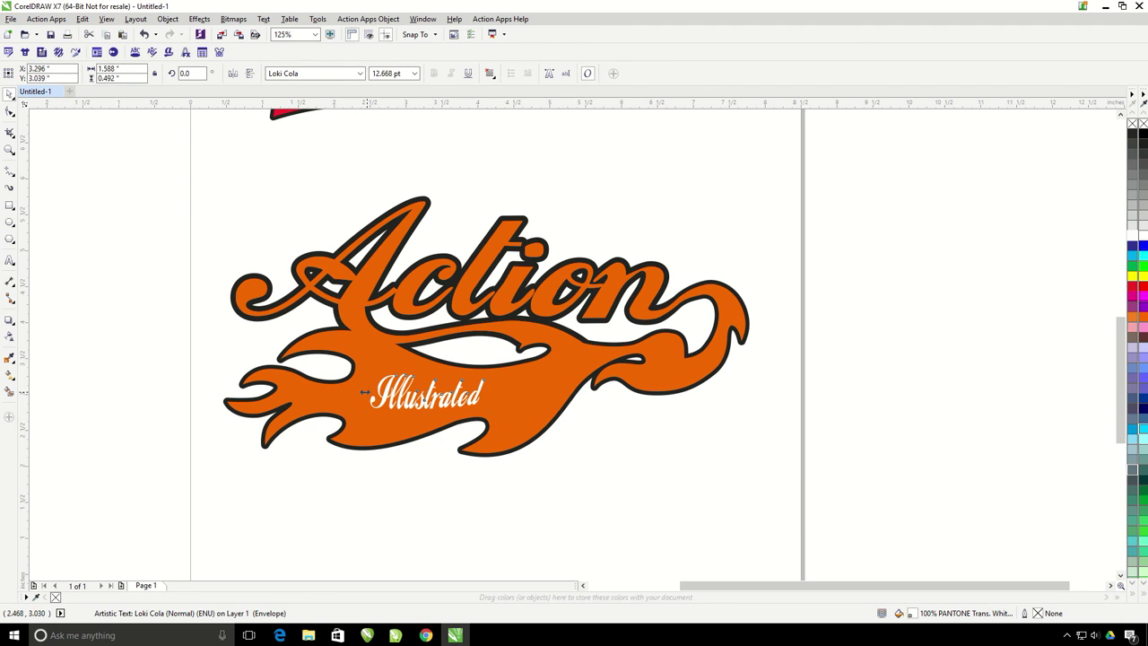
mouse_move(365, 392)
mouse_down()
mouse_move(339, 392)
mouse_move(376, 392)
mouse_move(345, 392)
mouse_up()
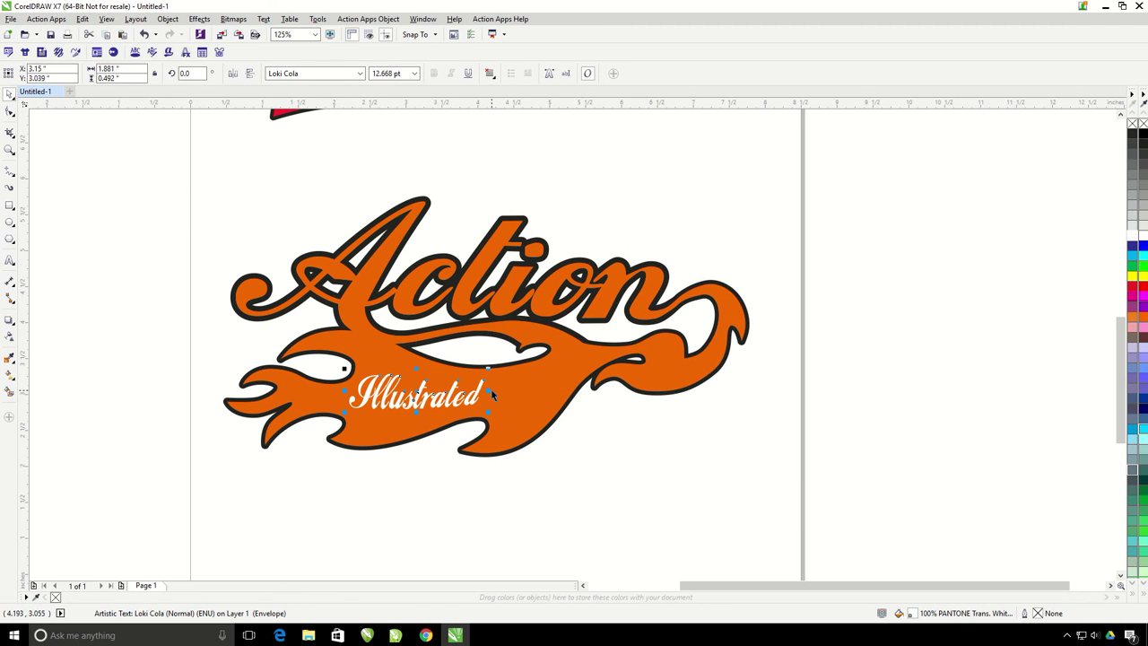
drag(491, 389, 513, 389)
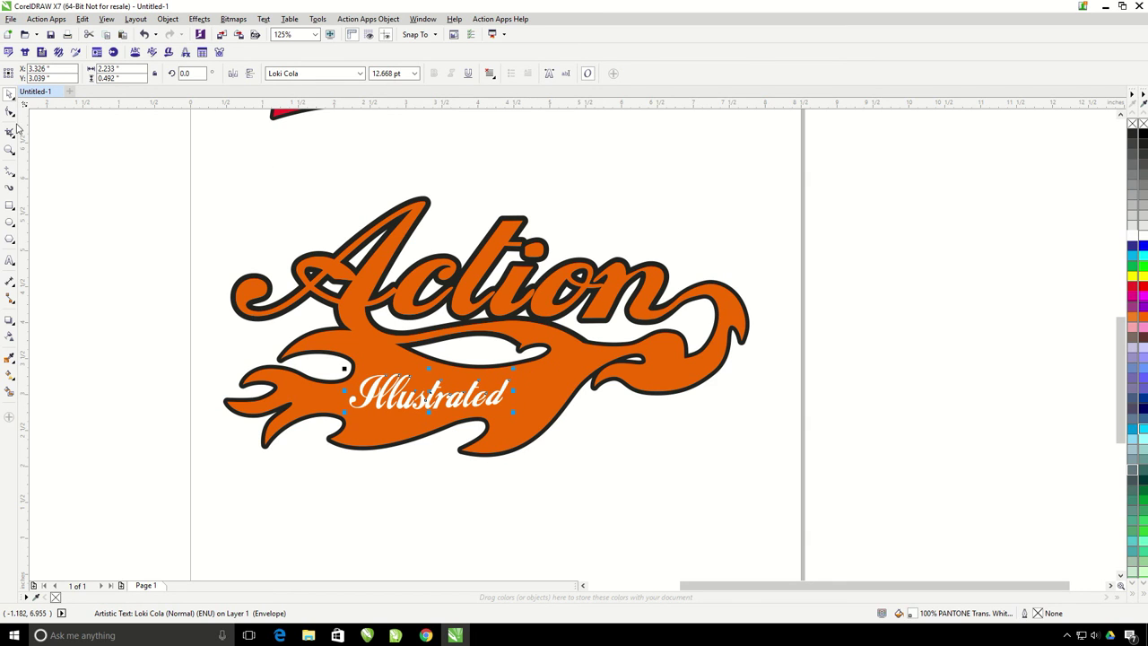
double_click(10, 151)
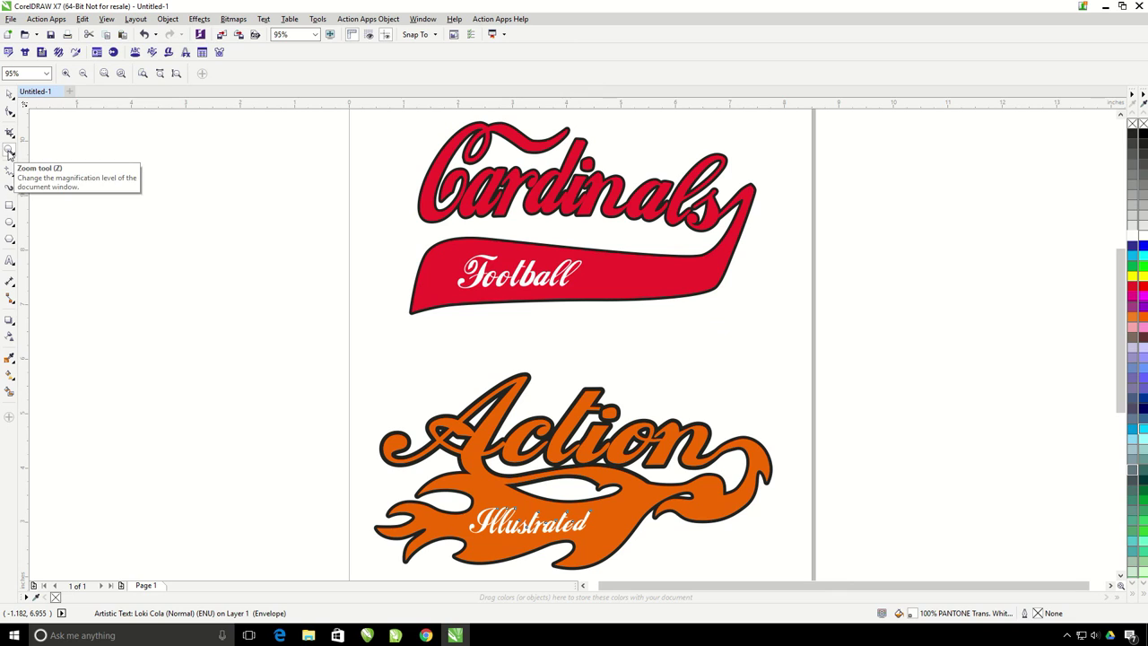